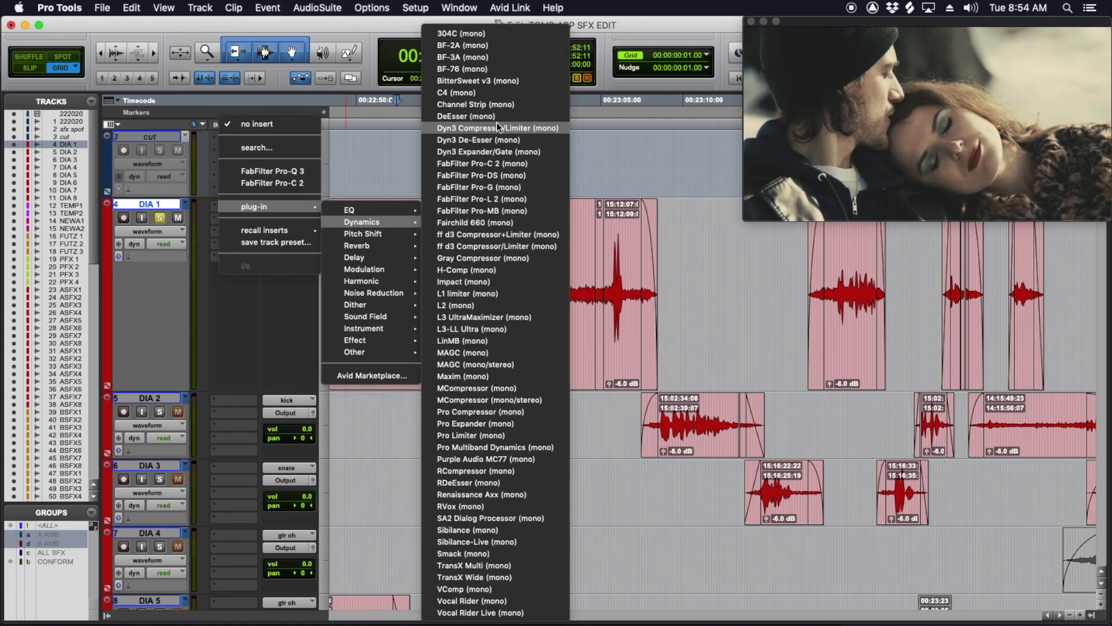
Insert the C4 (mono) on DIA 1's first insert, reposition its window and bypass it
{"action": "left_click", "coordinate": [486, 92]}
{"action": "left_click_drag", "start_coordinate": [767, 259], "coordinate": [714, 223]}
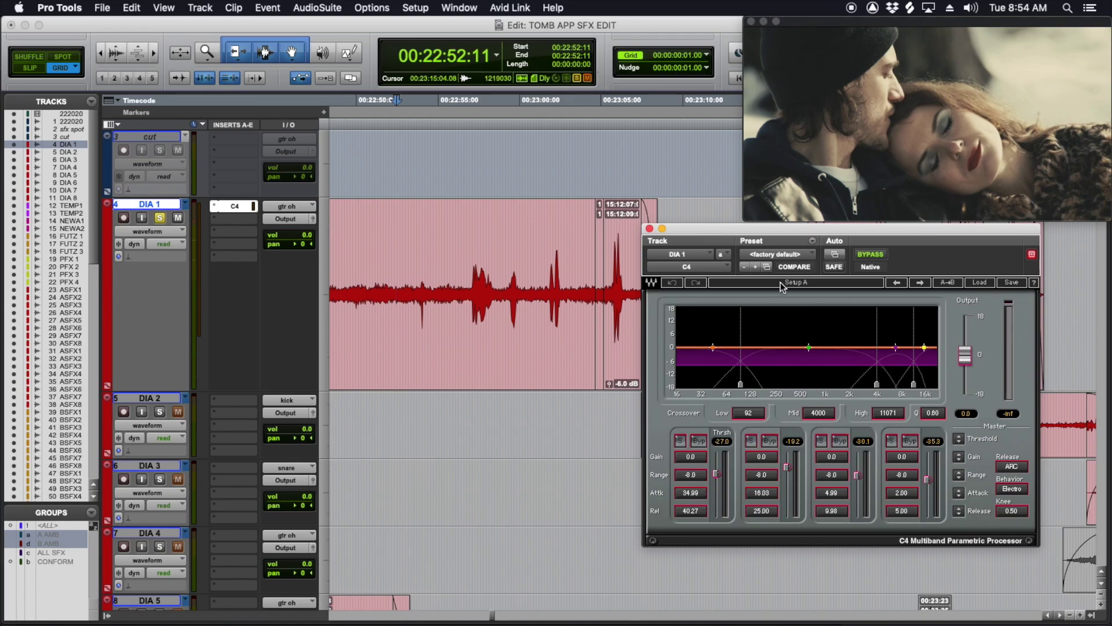
{"action": "left_click", "coordinate": [872, 255]}
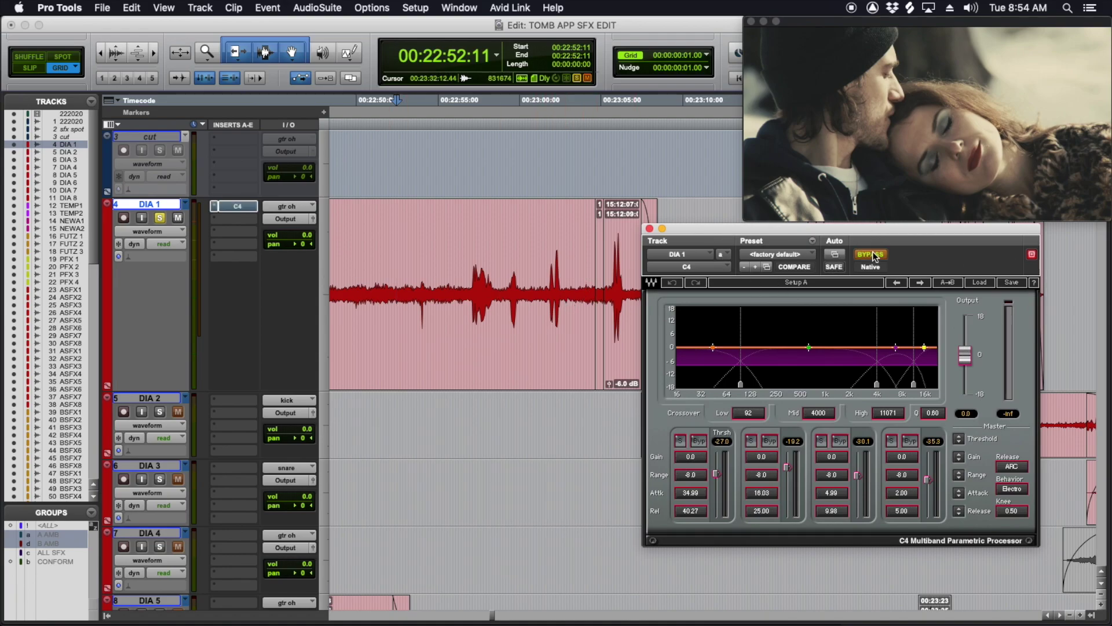
{"action": "left_click", "coordinate": [375, 267]}
{"action": "key", "text": "space"}
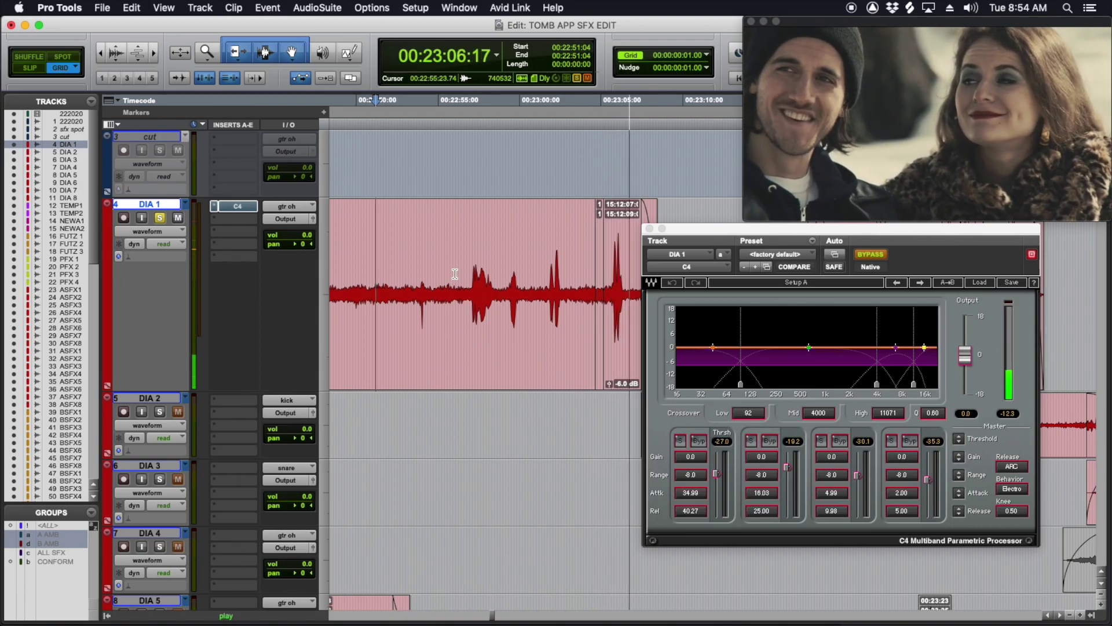
{"action": "key", "text": "space"}
{"action": "left_click", "coordinate": [473, 268]}
{"action": "left_click", "coordinate": [412, 268]}
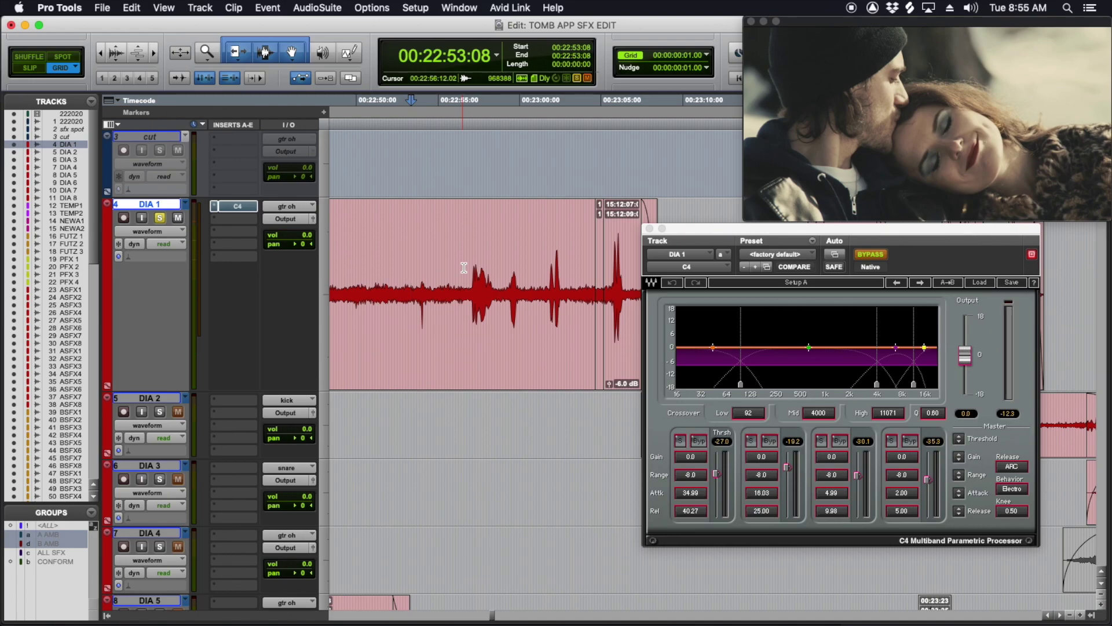
{"action": "left_click_drag", "start_coordinate": [498, 267], "coordinate": [452, 265]}
{"action": "left_click", "coordinate": [451, 265]}
{"action": "left_click", "coordinate": [397, 265]}
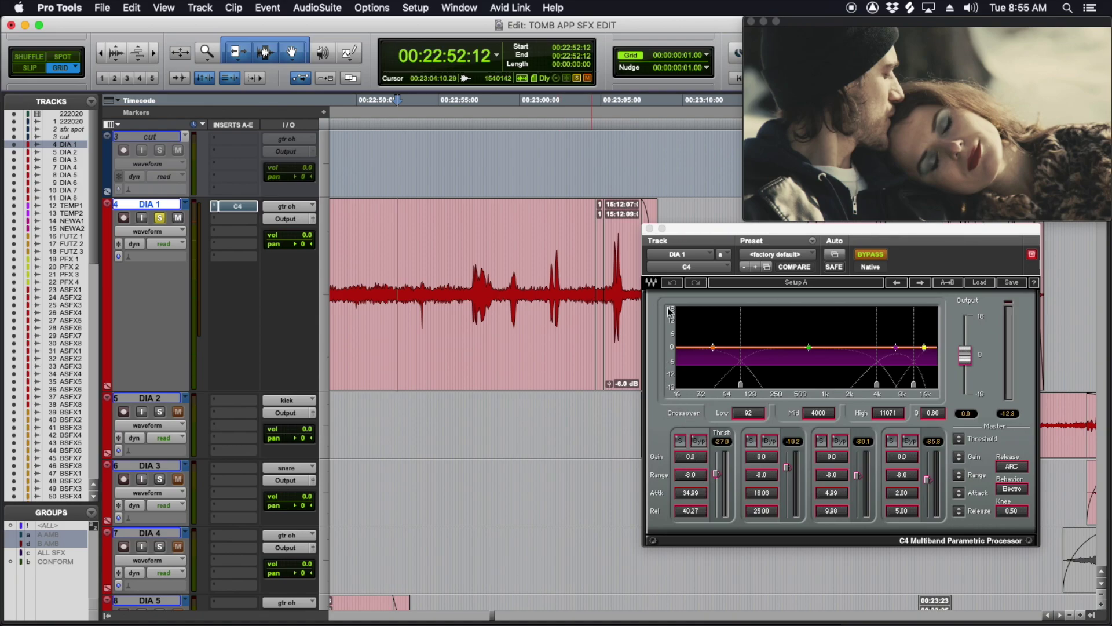
Set band 1's gain to -18.0 and its range to 18.0, and adjust band 2's range
{"action": "left_click", "coordinate": [720, 447]}
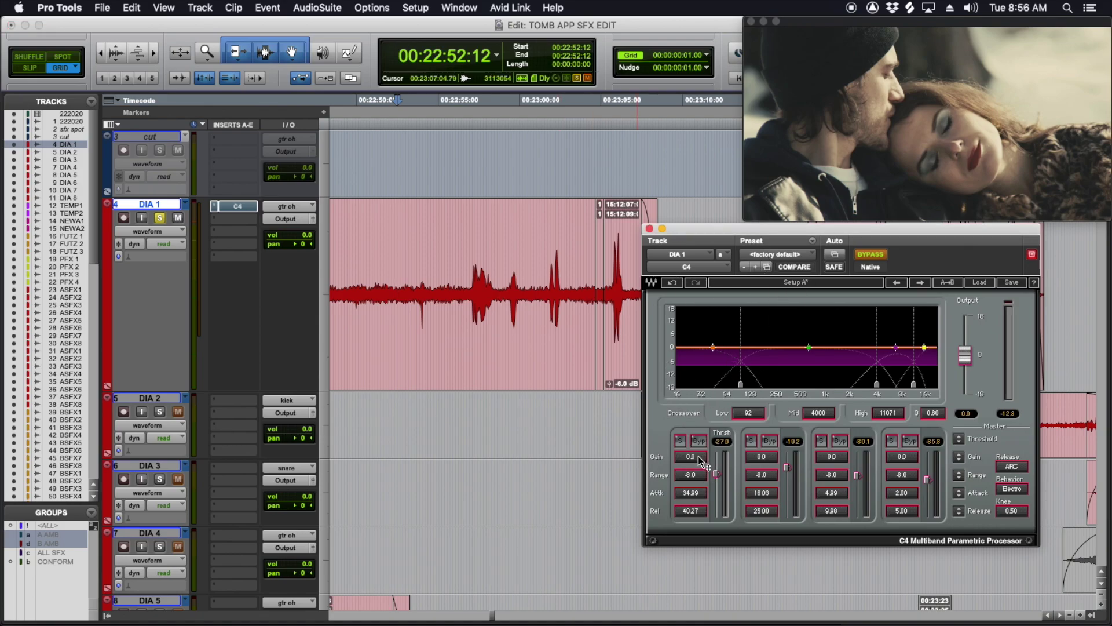
{"action": "left_click_drag", "start_coordinate": [701, 459], "coordinate": [700, 498]}
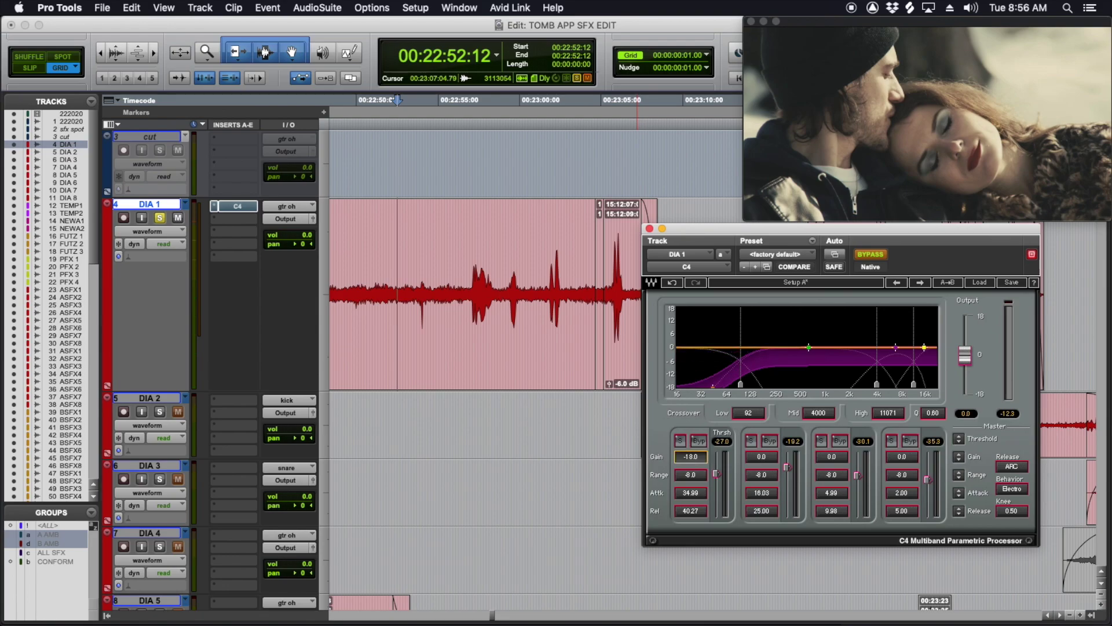
{"action": "left_click", "coordinate": [691, 475]}
{"action": "left_click_drag", "start_coordinate": [690, 474], "coordinate": [691, 440]}
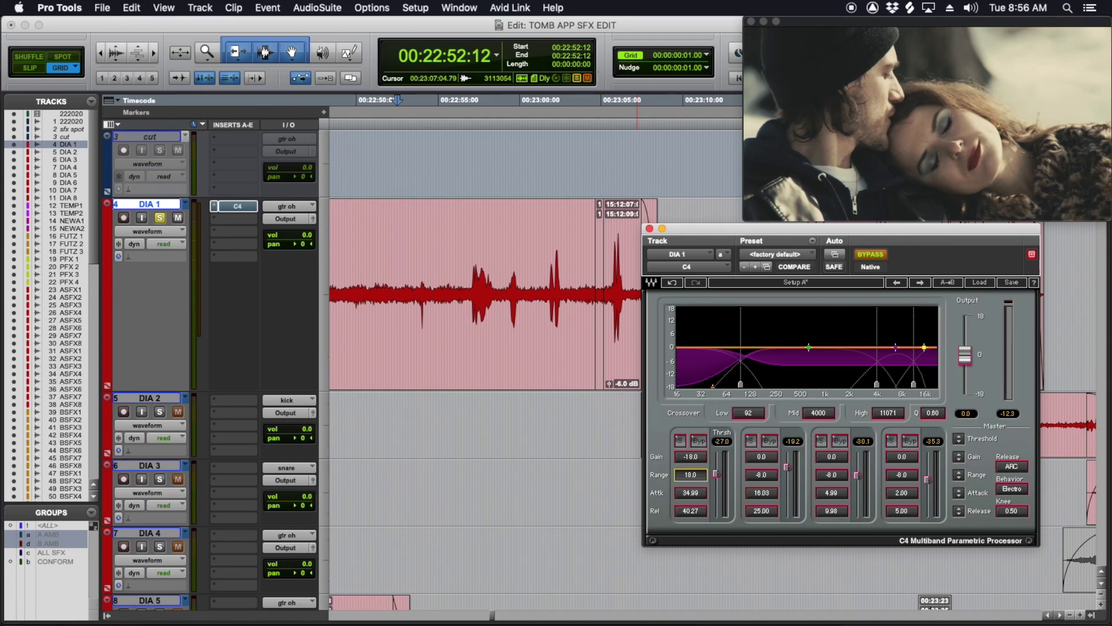
{"action": "mouse_move", "coordinate": [760, 476]}
{"action": "left_mouse_down"}
{"action": "mouse_move", "coordinate": [760, 452]}
{"action": "mouse_move", "coordinate": [761, 490]}
{"action": "left_mouse_up"}
{"action": "left_click", "coordinate": [760, 477]}
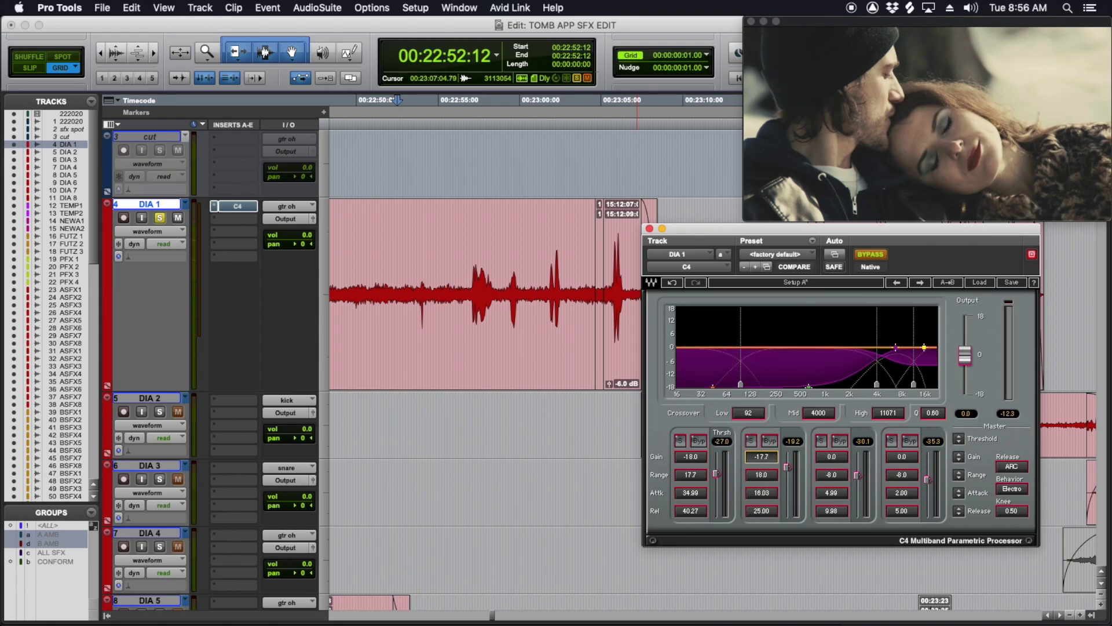
Enter -18 gain and 18 range for C4 band 3
{"action": "left_click", "coordinate": [838, 459]}
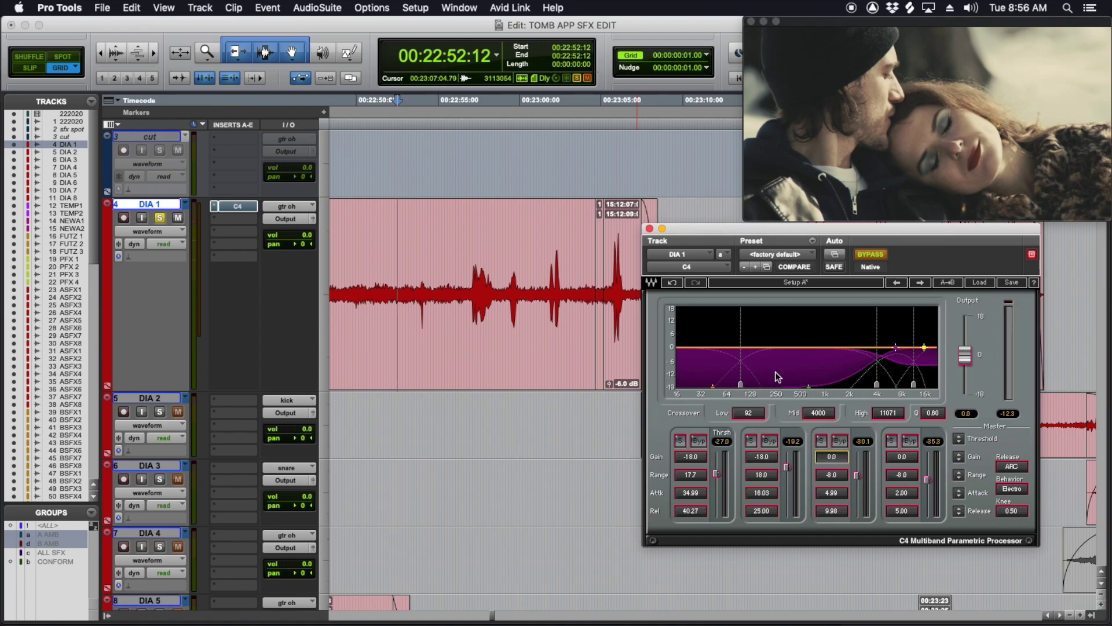
{"action": "type", "text": "-18"}
{"action": "key", "text": "Return"}
{"action": "key", "text": "Tab"}
{"action": "type", "text": "18"}
{"action": "key", "text": "Return"}
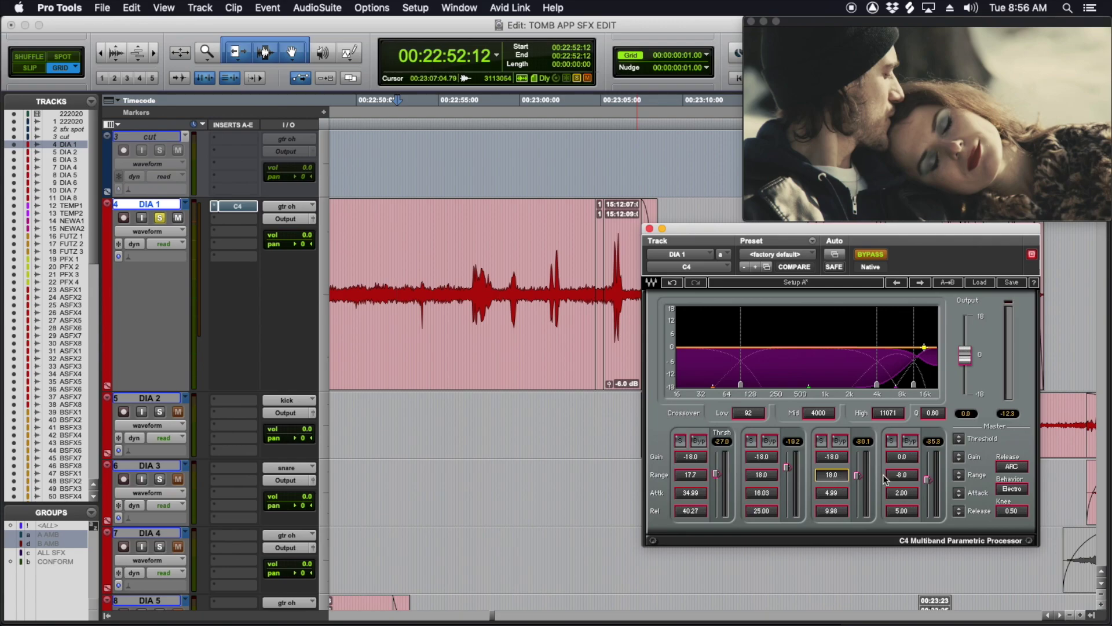
Enter -18 gain and 18 range for C4 band 4
{"action": "left_click", "coordinate": [903, 457]}
{"action": "type", "text": "-18"}
{"action": "key", "text": "Return"}
{"action": "key", "text": "Tab"}
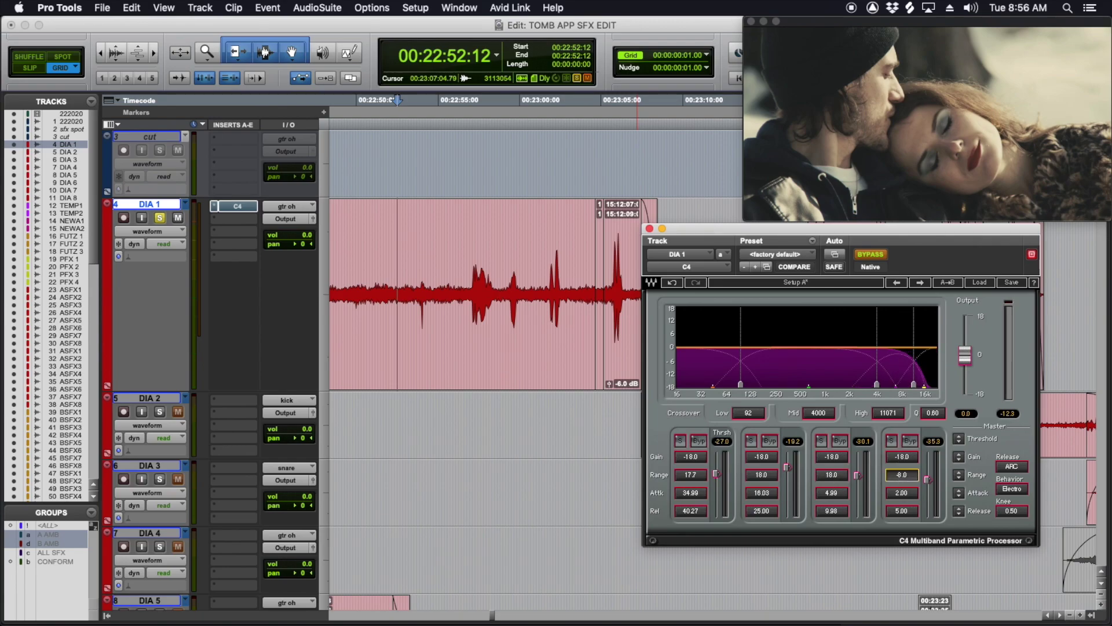
{"action": "type", "text": "18"}
{"action": "key", "text": "Return"}
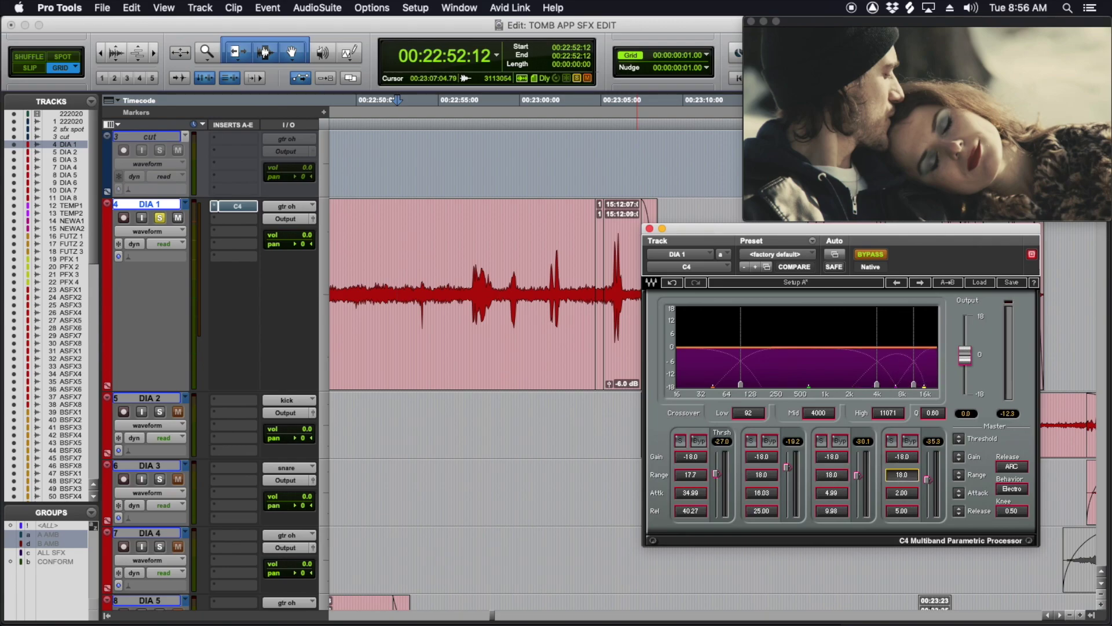
Play a selected stretch of DIA 1 dialogue with the C4 bypass turned off
{"action": "left_click", "coordinate": [411, 270]}
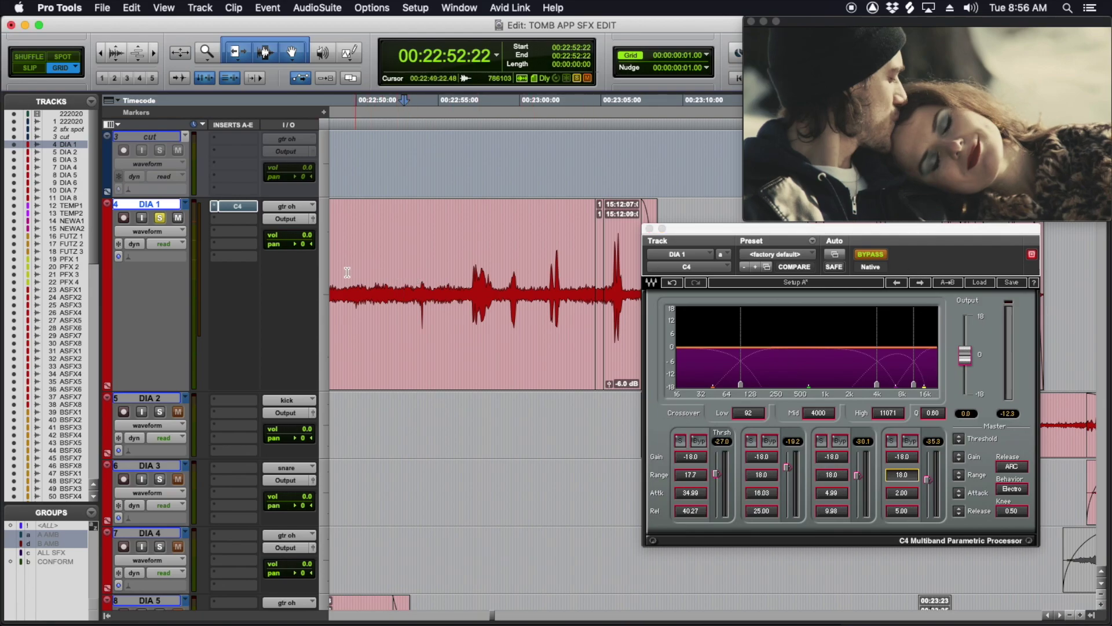
{"action": "left_click_drag", "start_coordinate": [342, 280], "coordinate": [450, 281]}
{"action": "key", "text": "space"}
{"action": "left_click", "coordinate": [871, 255]}
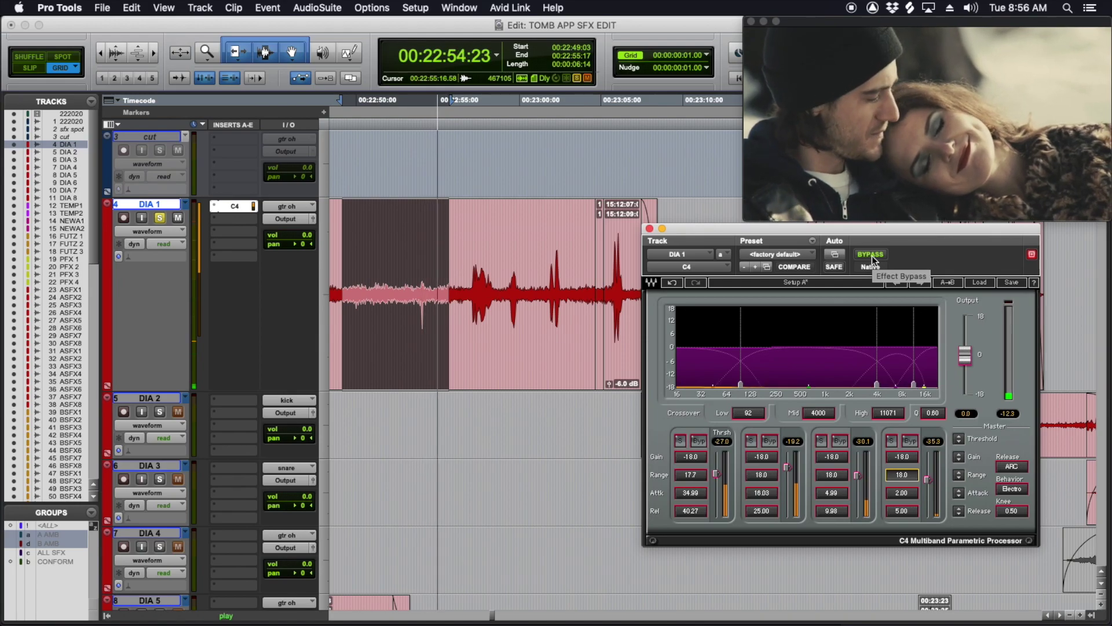
{"action": "key", "text": "space"}
Compare playback from 00:22:56:17 with the C4 bypassed, then re-engage it
{"action": "left_click", "coordinate": [470, 266]}
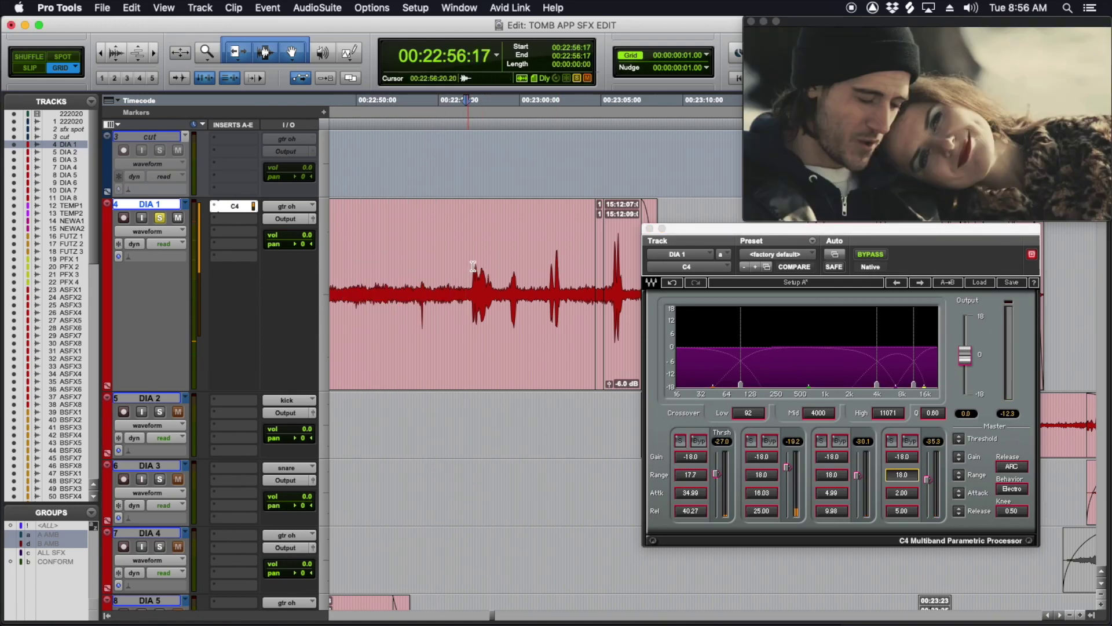
{"action": "key", "text": "space"}
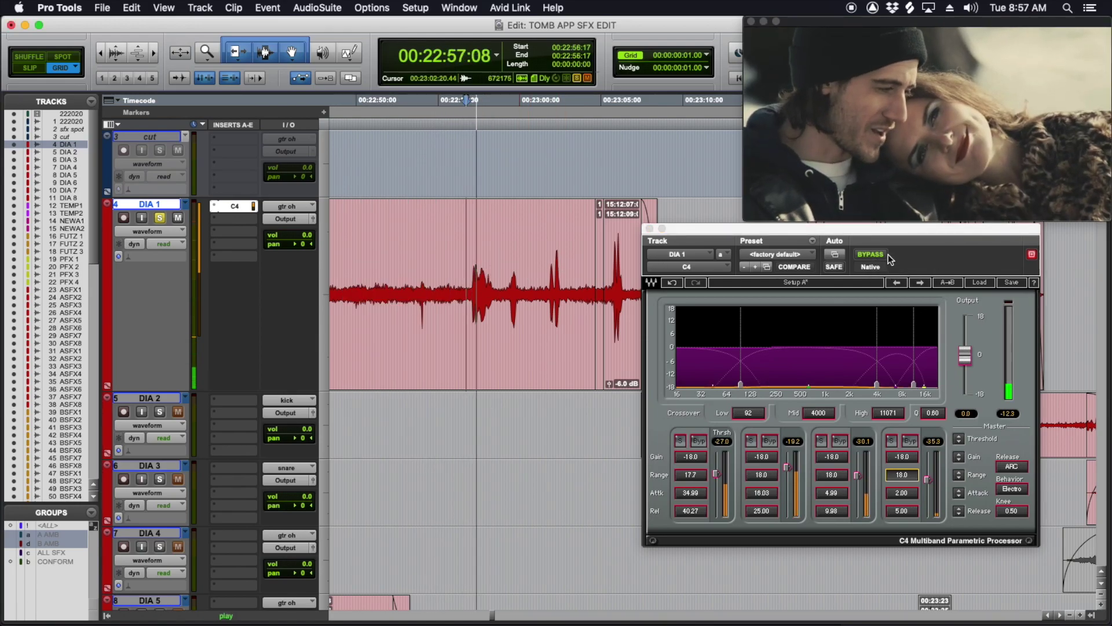
{"action": "key", "text": "space"}
{"action": "left_click", "coordinate": [880, 257]}
{"action": "key", "text": "space"}
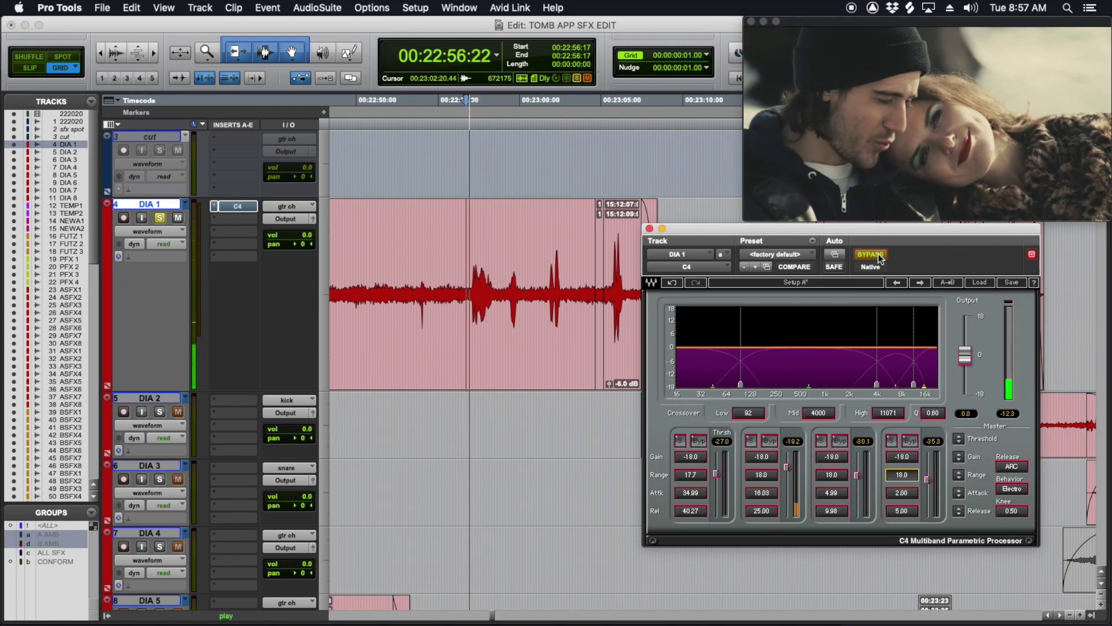
{"action": "key", "text": "space"}
{"action": "left_click", "coordinate": [880, 257]}
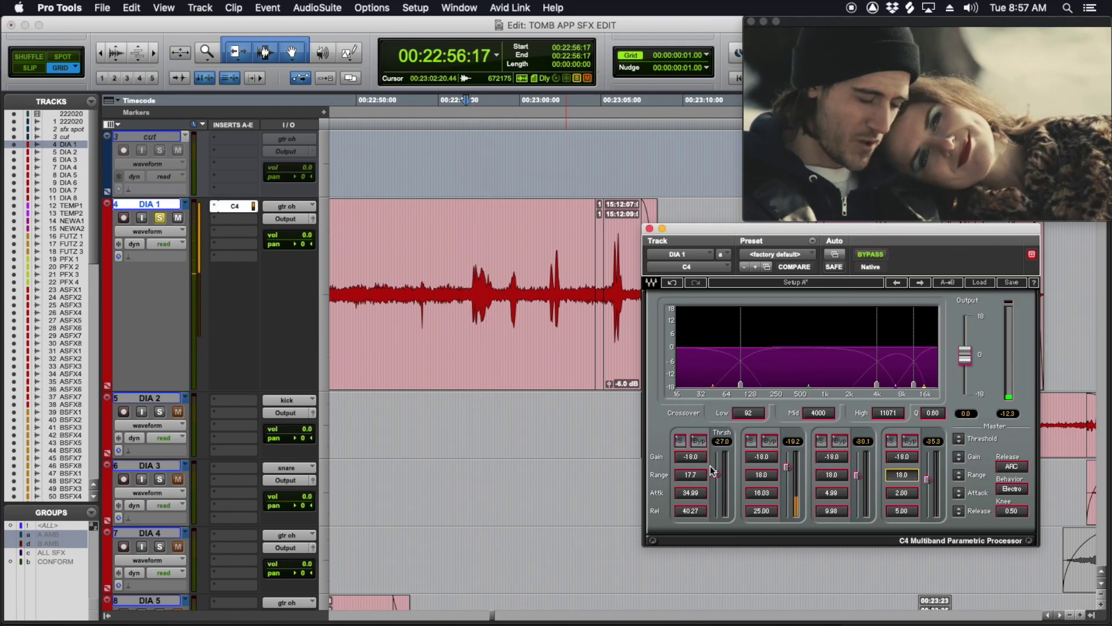
Loop-play the DIA 1 dialogue from 22:50:19 to 22:55:05
{"action": "left_click_drag", "start_coordinate": [459, 277], "coordinate": [526, 277]}
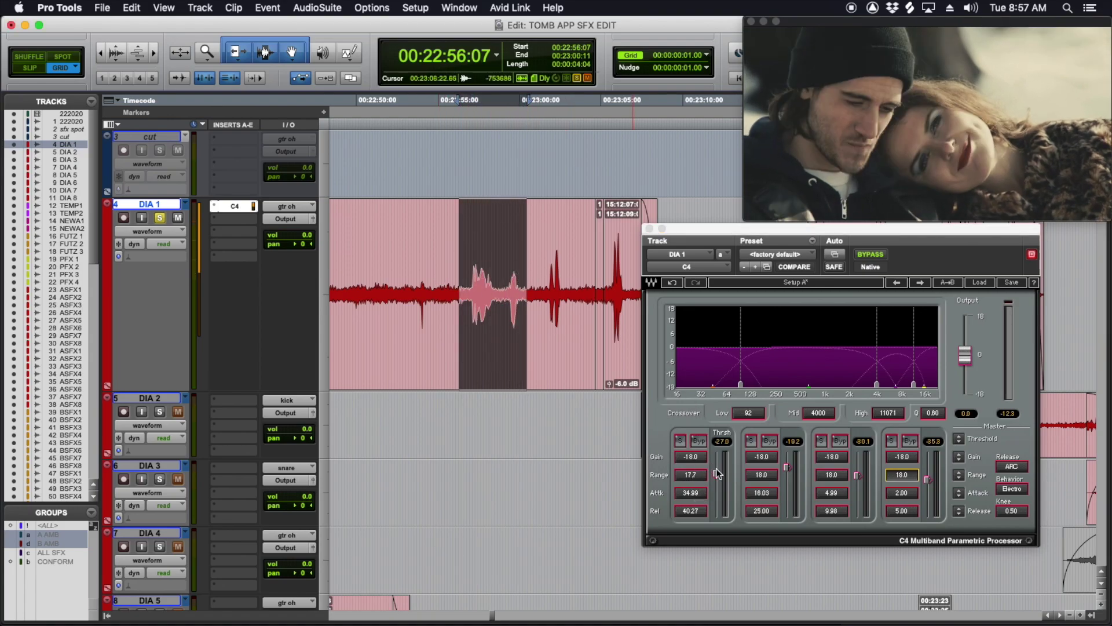
{"action": "left_click_drag", "start_coordinate": [370, 278], "coordinate": [442, 278]}
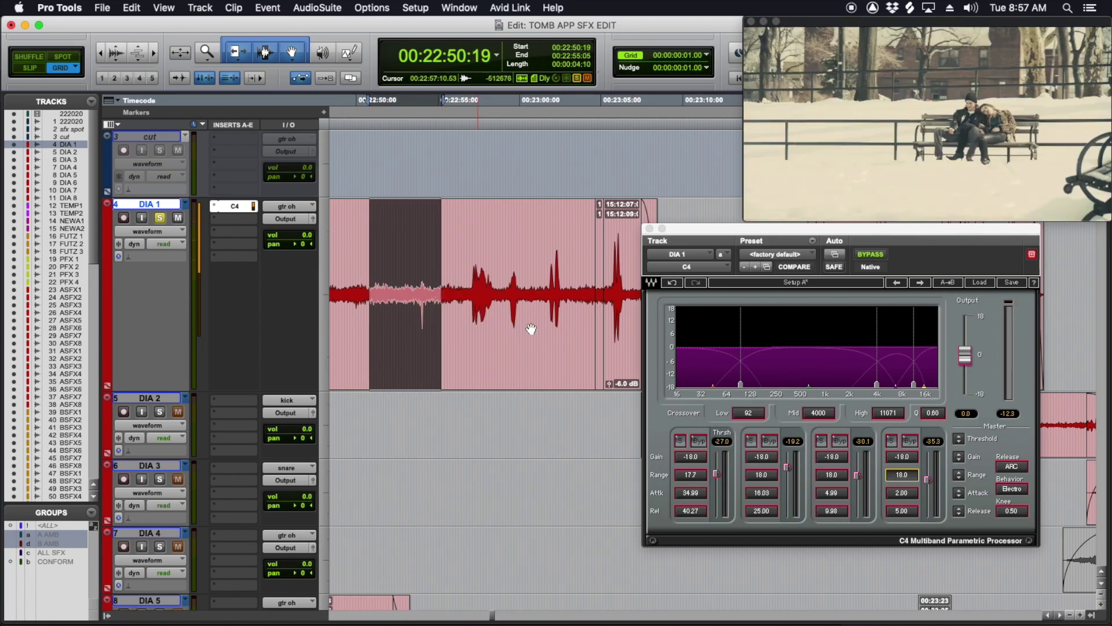
{"action": "key", "text": "space"}
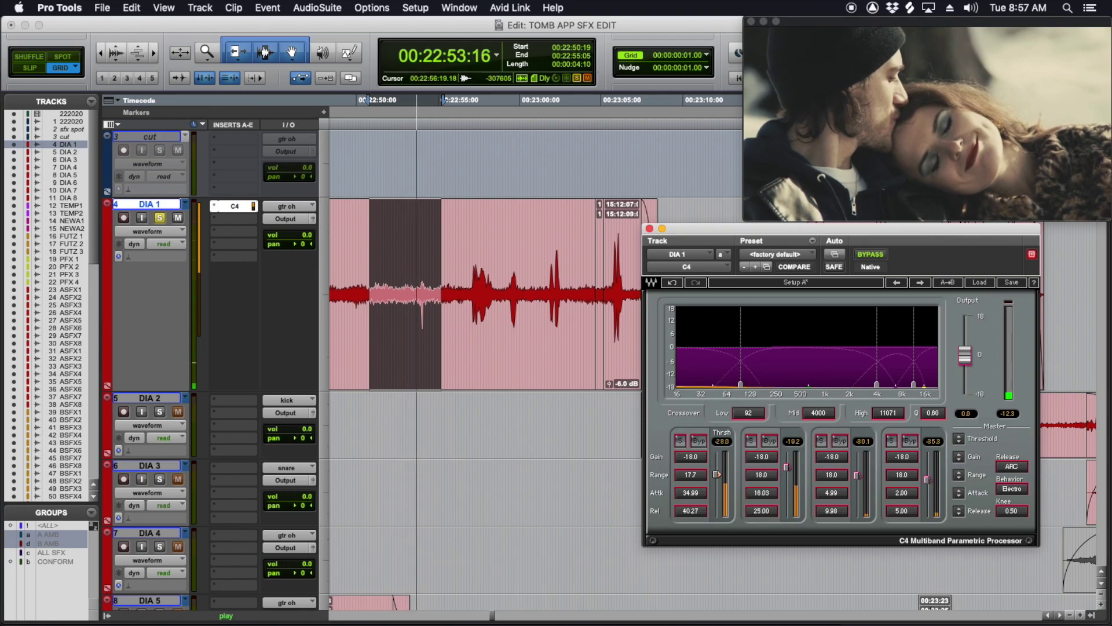
Lower the four band thresholds to roughly -35, -36, -53 and -58 dB, then bypass band 3
{"action": "left_click_drag", "start_coordinate": [722, 446], "coordinate": [722, 464]}
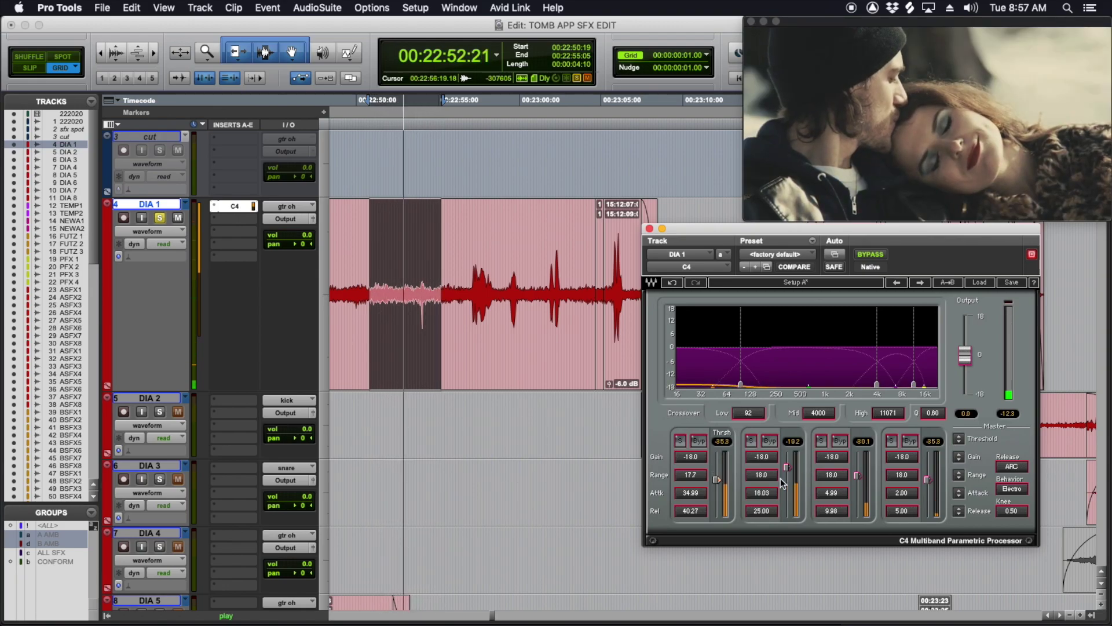
{"action": "left_click_drag", "start_coordinate": [793, 472], "coordinate": [793, 513]}
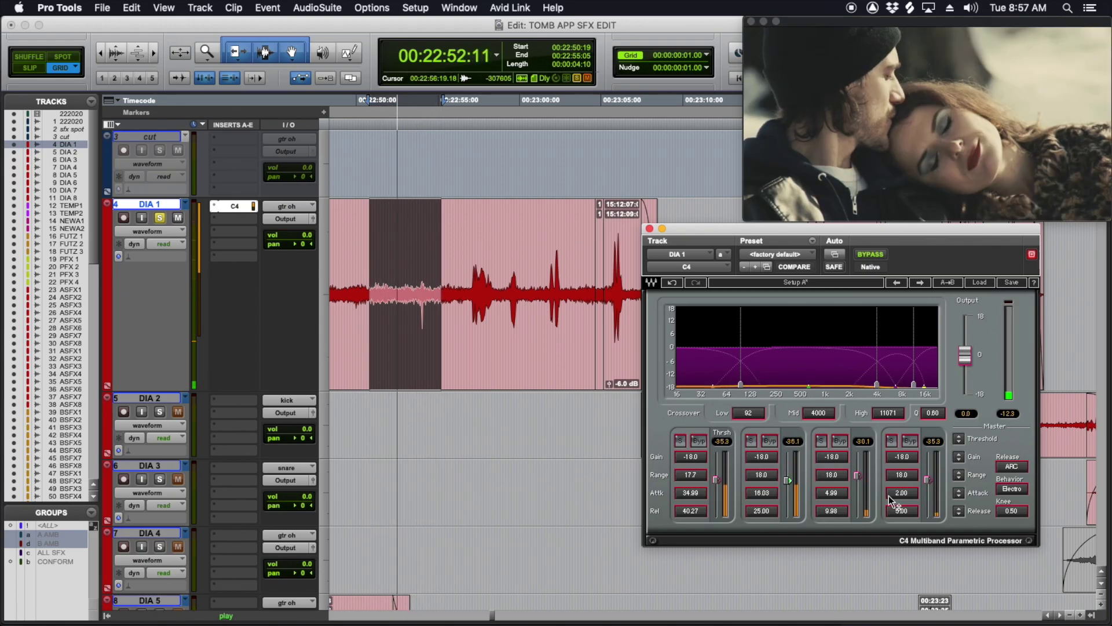
{"action": "left_click_drag", "start_coordinate": [861, 481], "coordinate": [858, 494]}
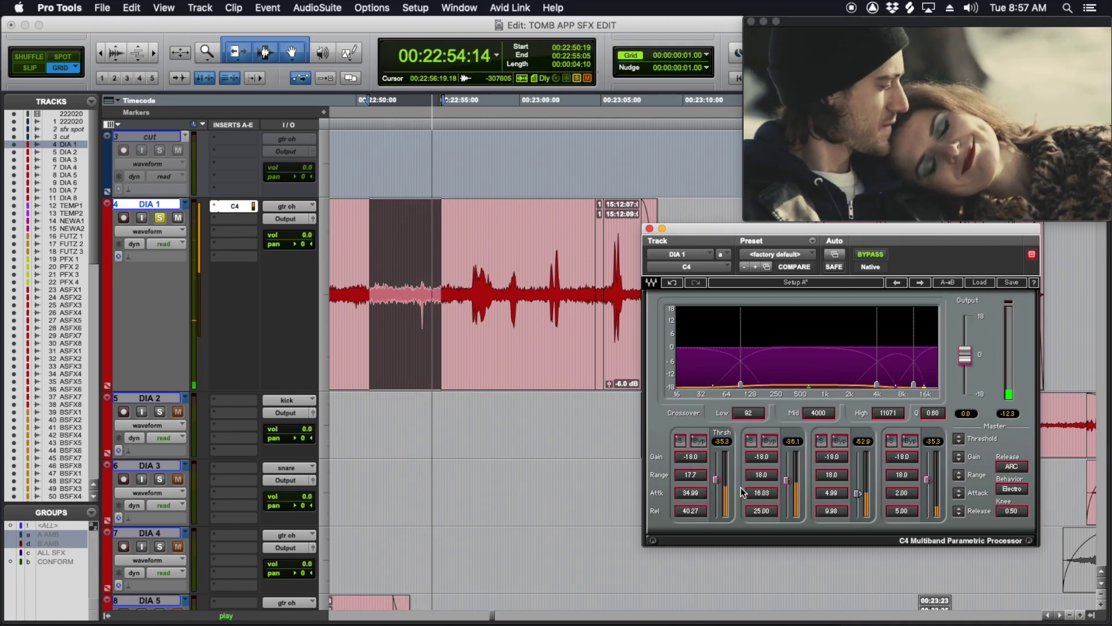
{"action": "left_click_drag", "start_coordinate": [927, 480], "coordinate": [928, 499]}
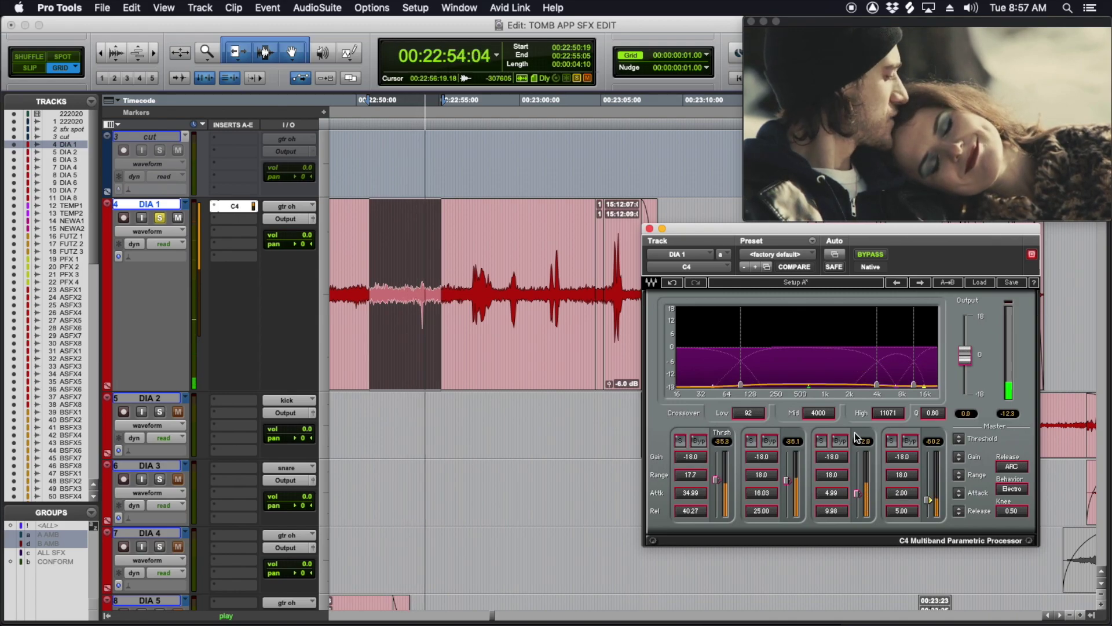
{"action": "left_click", "coordinate": [834, 442]}
Audition C4 bands individually by bypassing band 4, then bands 2, 3, 4 and 1
{"action": "left_click", "coordinate": [911, 442]}
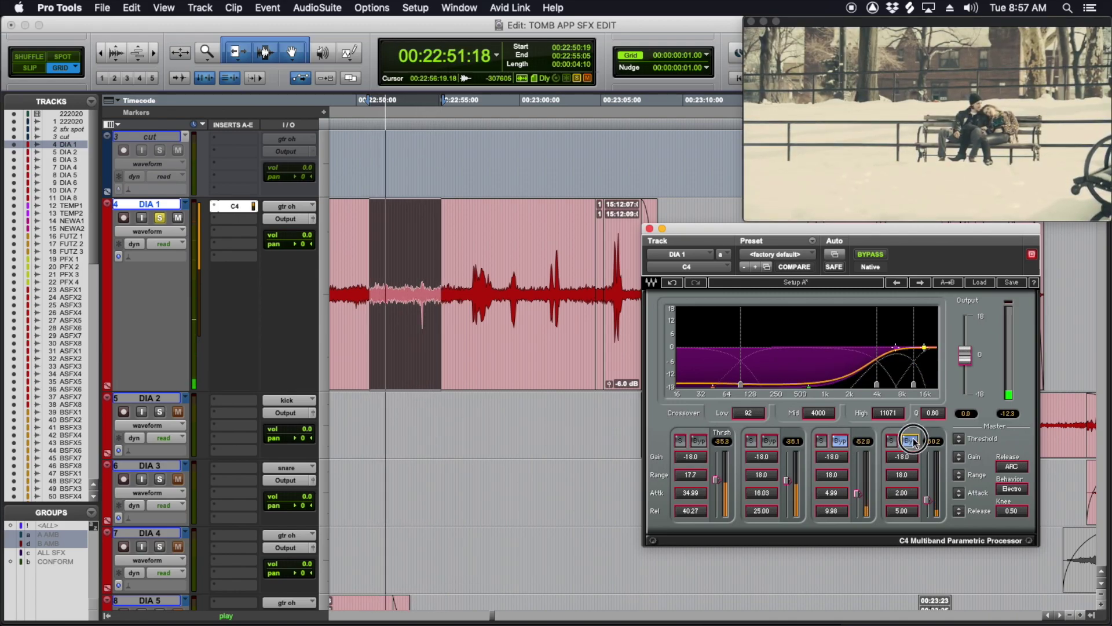
{"action": "left_click", "coordinate": [911, 442]}
{"action": "left_click", "coordinate": [840, 442]}
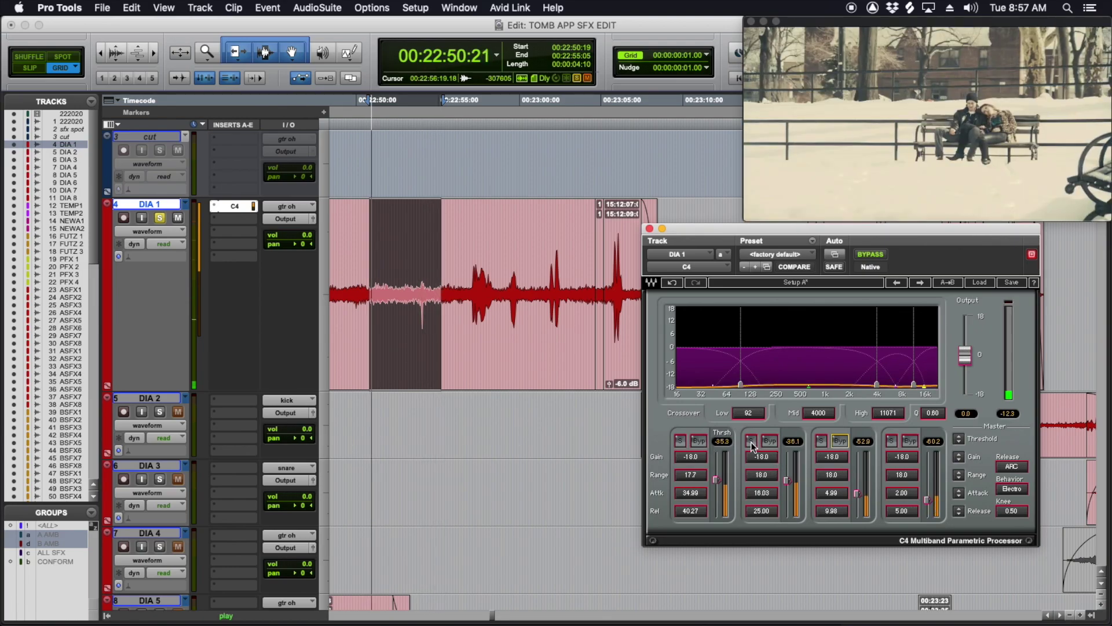
{"action": "left_click", "coordinate": [769, 441]}
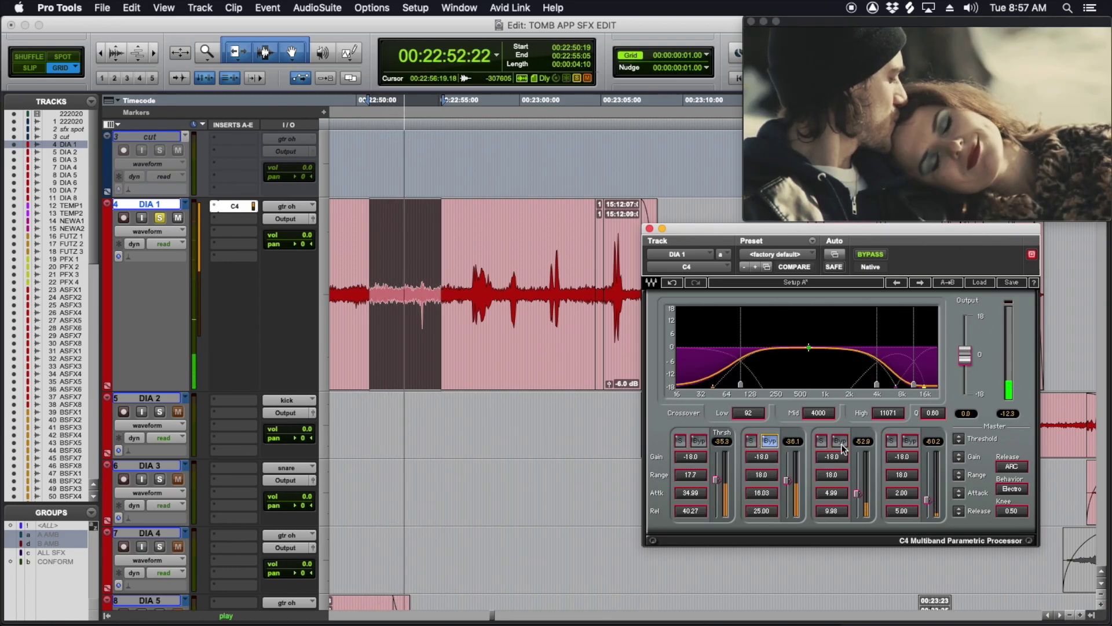
{"action": "left_click", "coordinate": [841, 441]}
{"action": "left_click", "coordinate": [909, 441]}
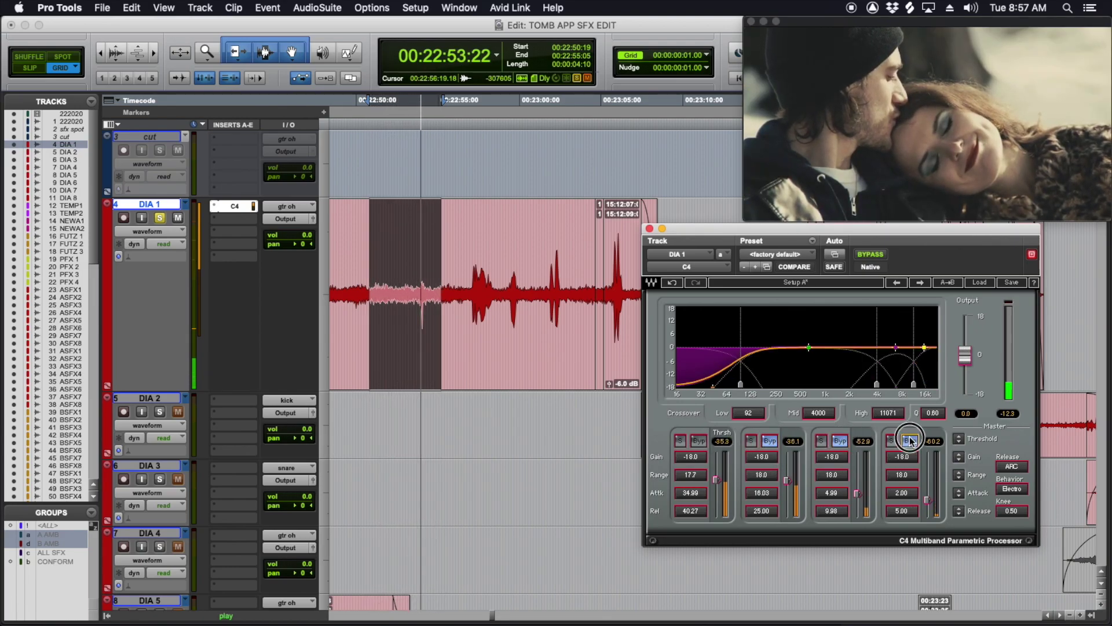
{"action": "left_click", "coordinate": [699, 441]}
Toggle band 1 to compare its effect, then re-enable all four C4 bands
{"action": "left_click", "coordinate": [699, 440]}
{"action": "left_click", "coordinate": [698, 440]}
{"action": "left_click", "coordinate": [698, 440]}
{"action": "left_click", "coordinate": [698, 441]}
{"action": "left_click", "coordinate": [698, 440]}
{"action": "left_click", "coordinate": [768, 441]}
{"action": "left_click", "coordinate": [840, 441]}
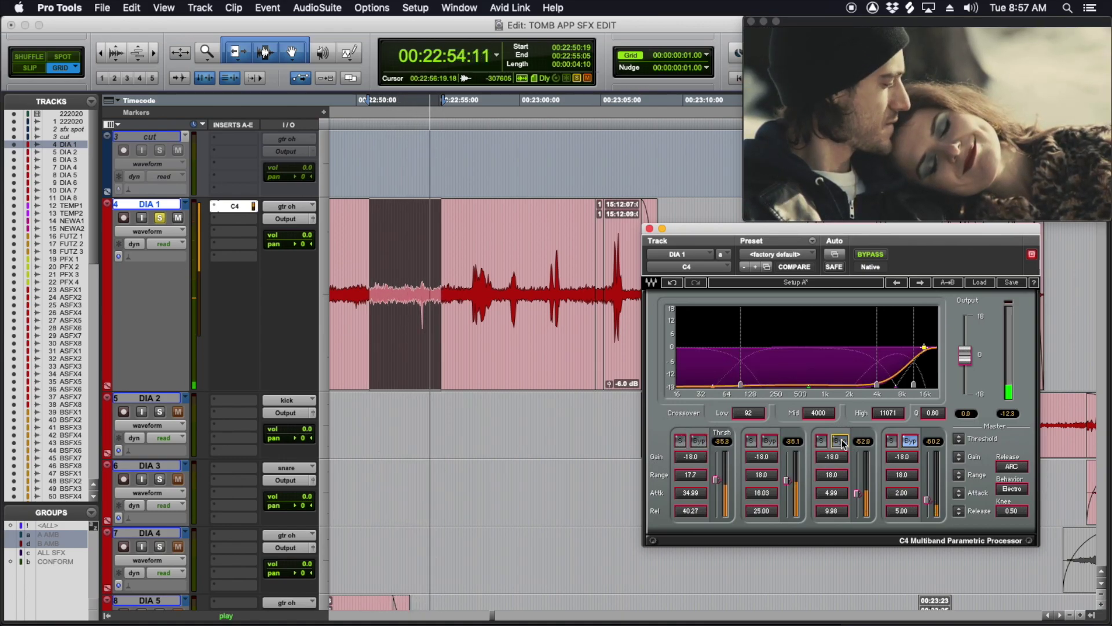
{"action": "left_click", "coordinate": [911, 441]}
Select the seven-second passage from 22:56:14 and compare it with the C4 bypassed and engaged
{"action": "left_click", "coordinate": [466, 271]}
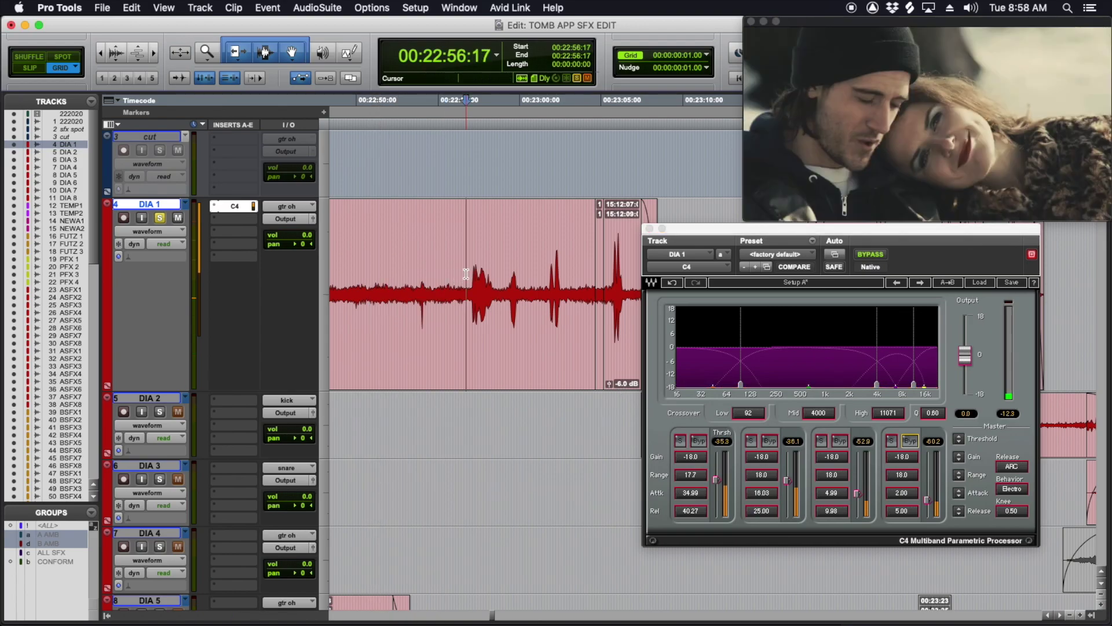
{"action": "key", "text": "space"}
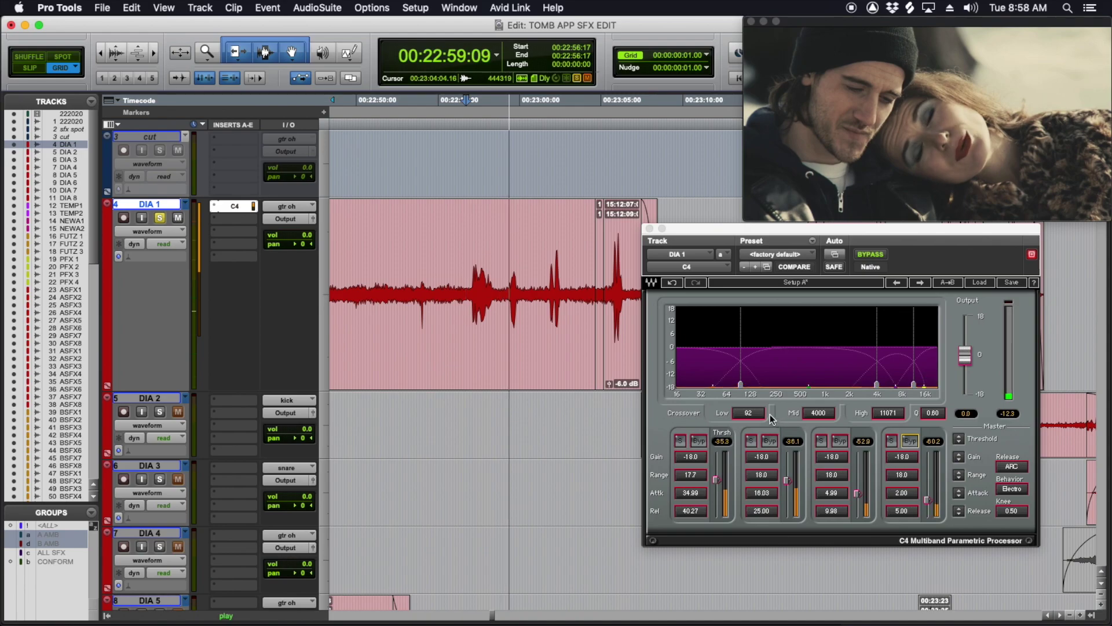
{"action": "key", "text": "space"}
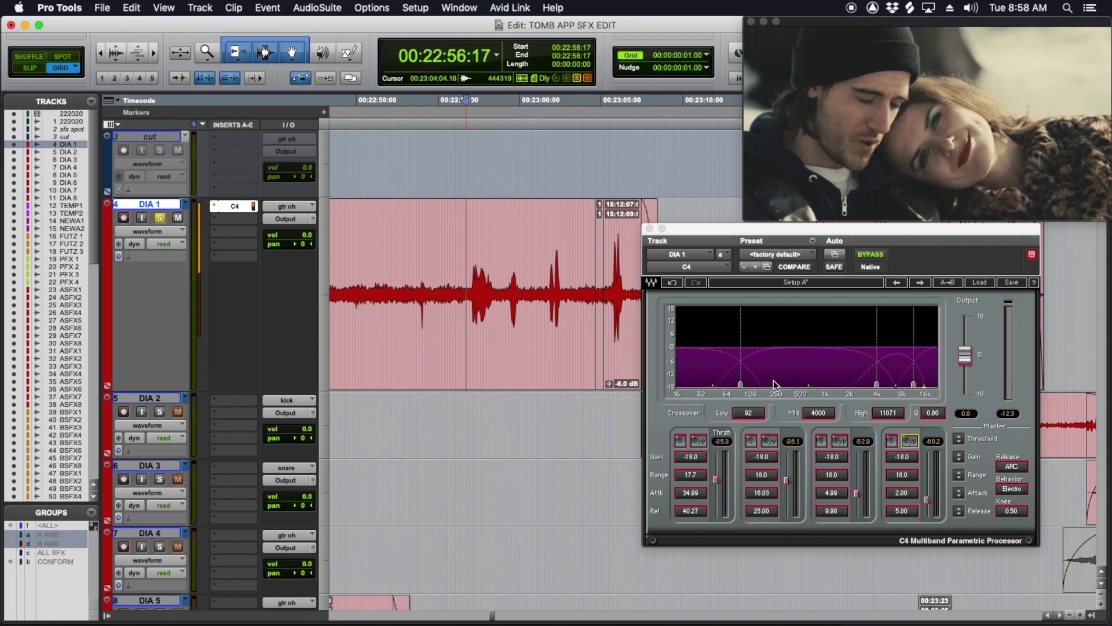
{"action": "left_click_drag", "start_coordinate": [464, 270], "coordinate": [582, 277]}
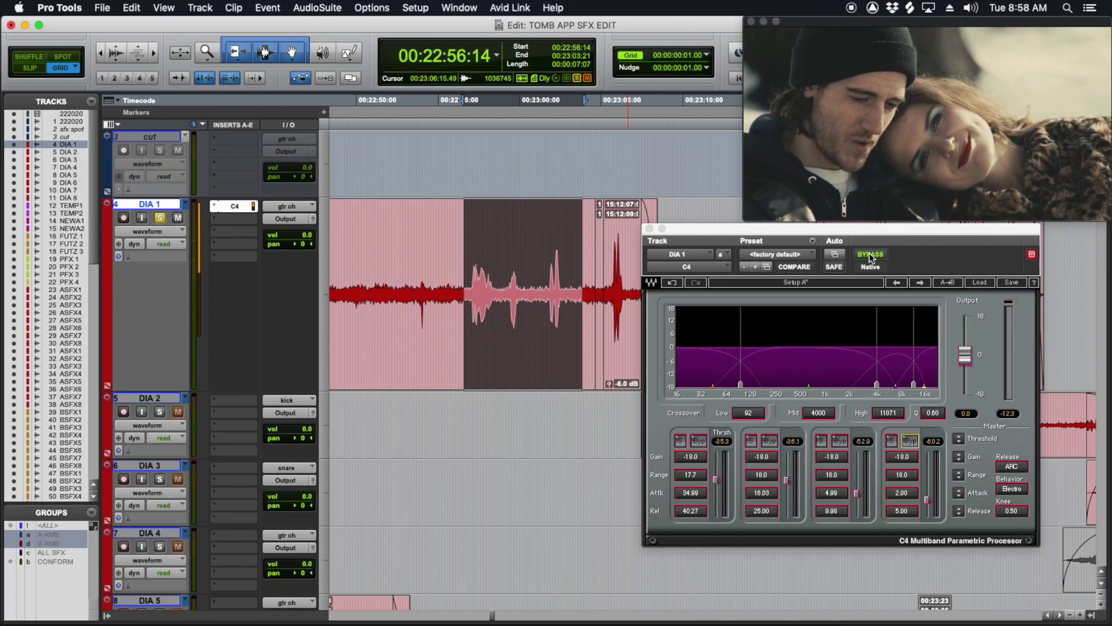
{"action": "key", "text": "space"}
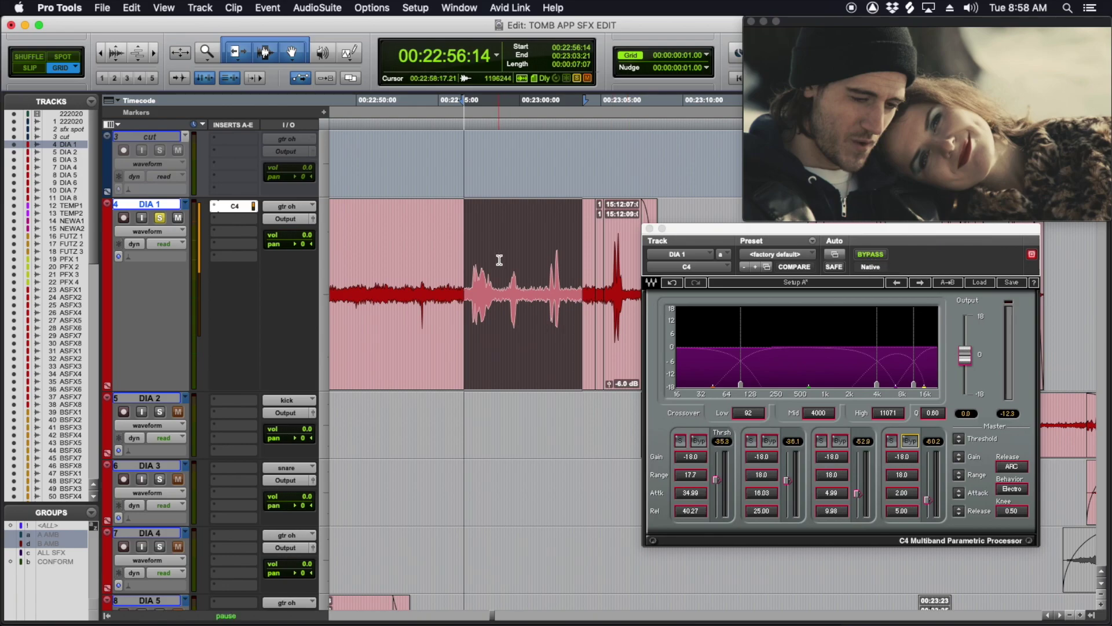
{"action": "key", "text": "space"}
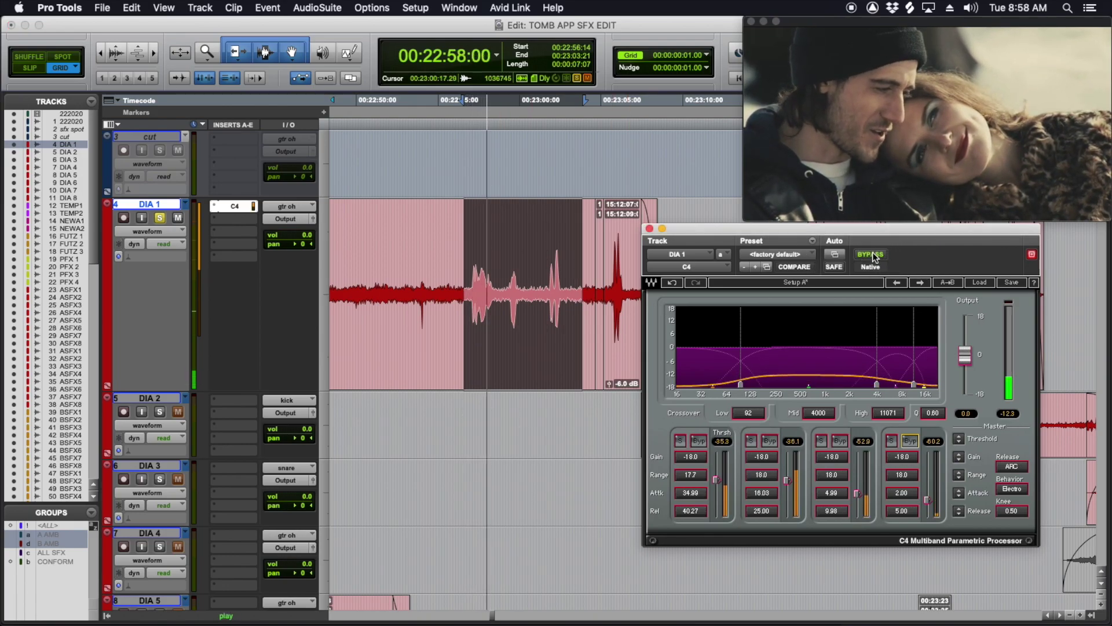
{"action": "key", "text": "space"}
{"action": "left_click", "coordinate": [873, 254]}
{"action": "key", "text": "space"}
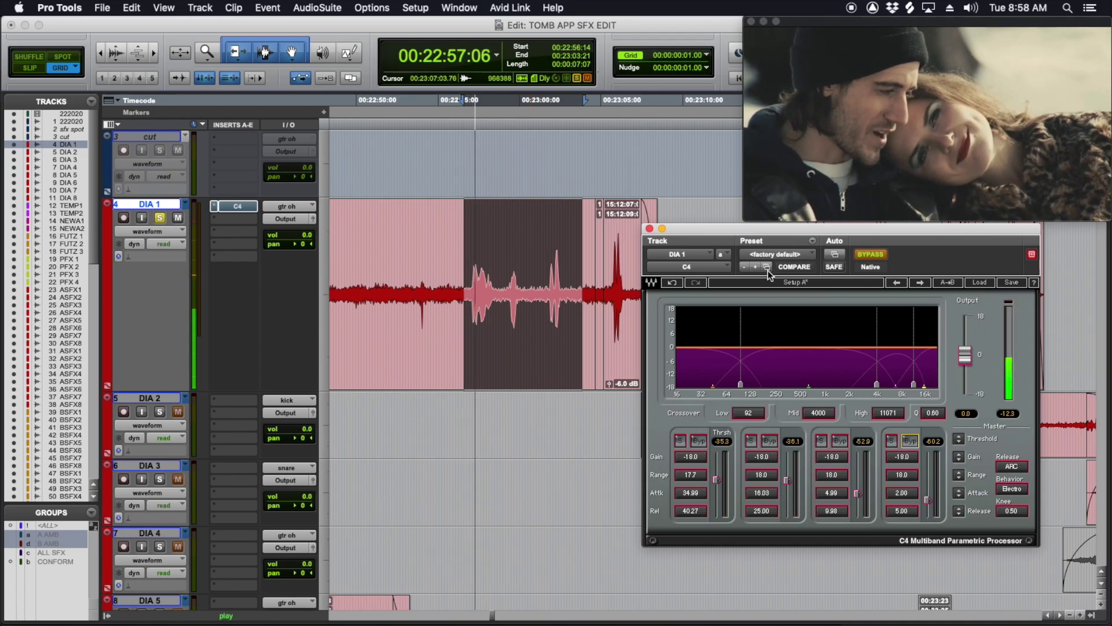
{"action": "key", "text": "space"}
{"action": "left_click", "coordinate": [870, 254]}
{"action": "key", "text": "space"}
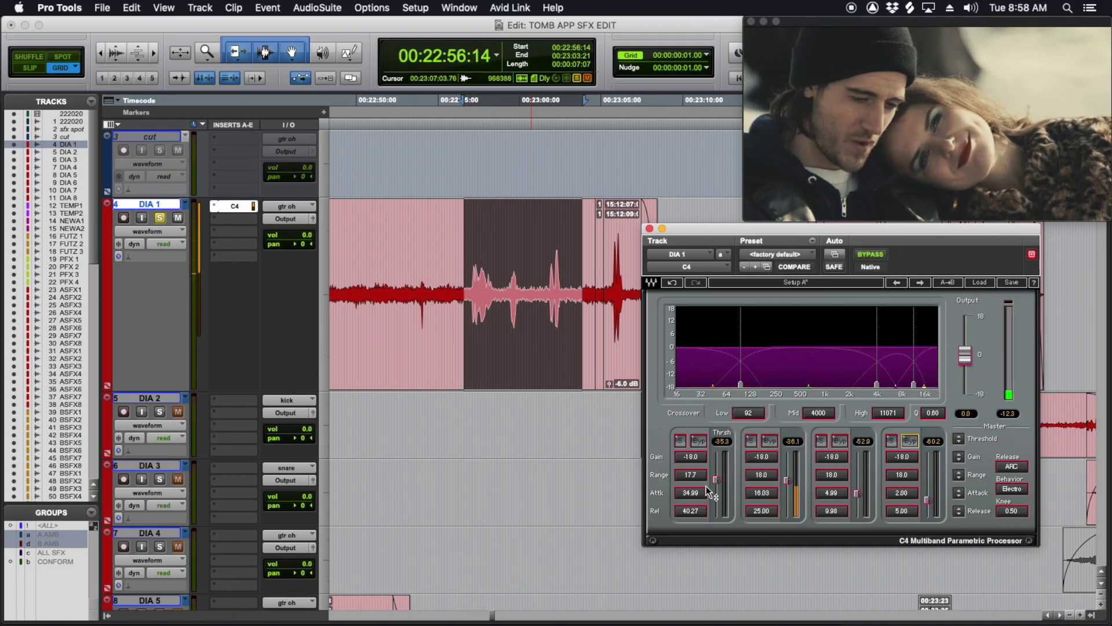
Raise the four band gains from -18 to about -10.5, -9.5, -7.9 and -9 dB
{"action": "left_click_drag", "start_coordinate": [712, 385], "coordinate": [713, 371]}
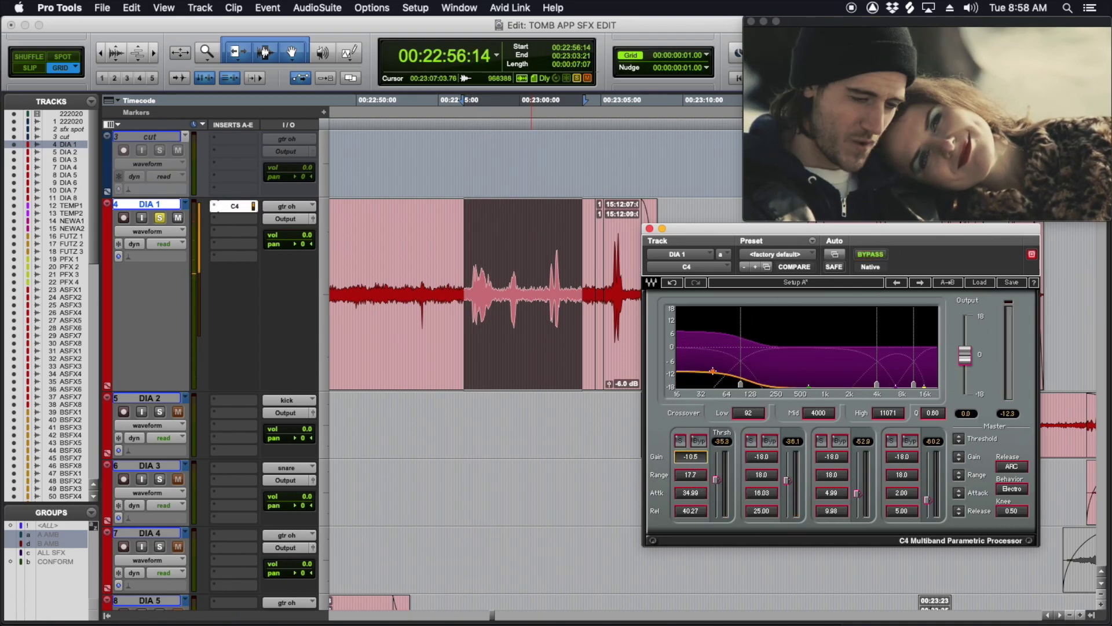
{"action": "left_click_drag", "start_coordinate": [757, 462], "coordinate": [758, 443]}
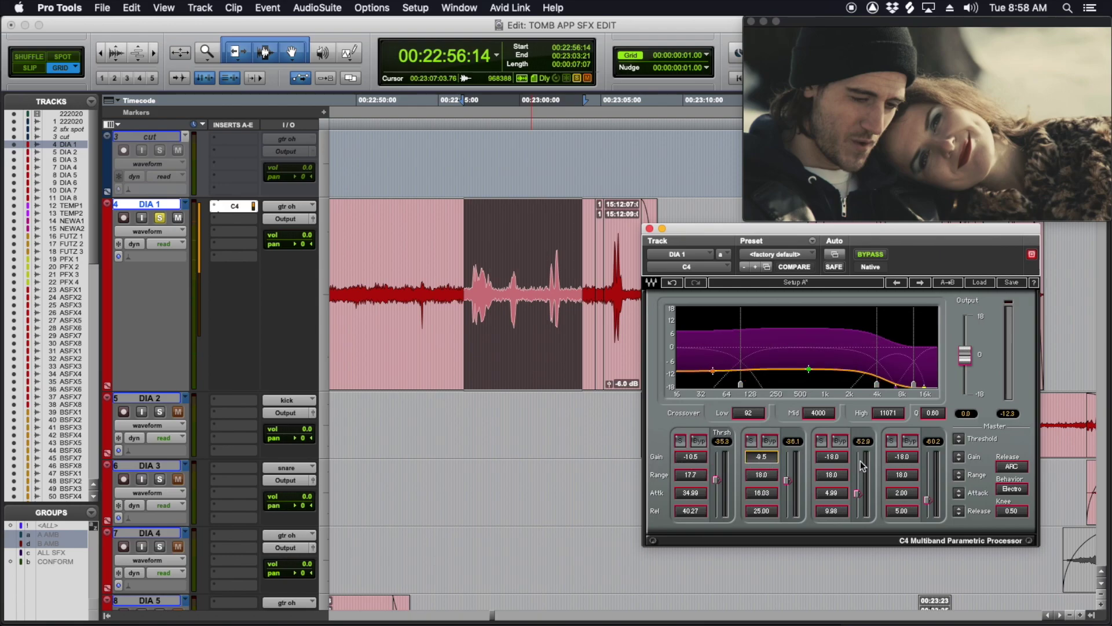
{"action": "left_click_drag", "start_coordinate": [831, 457], "coordinate": [831, 438]}
{"action": "left_click_drag", "start_coordinate": [902, 458], "coordinate": [902, 441]}
Compare the new gains against bypass, then fine-tune band 1 to -9.2 and band 2 to -8.4 dB
{"action": "key", "text": "space"}
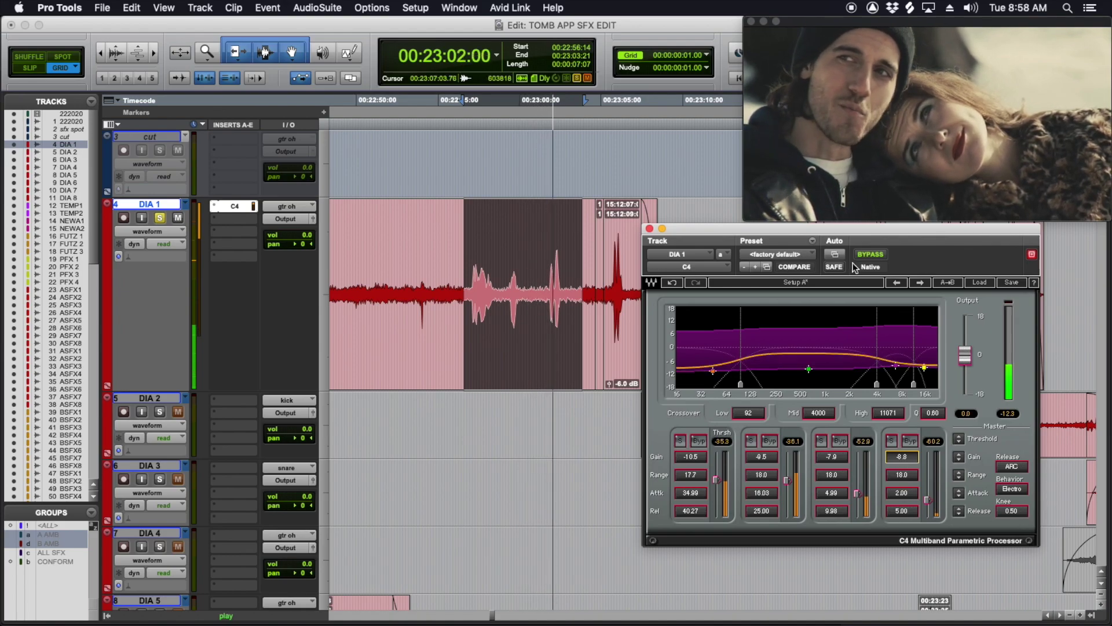
{"action": "left_click", "coordinate": [870, 255]}
{"action": "key", "text": "space"}
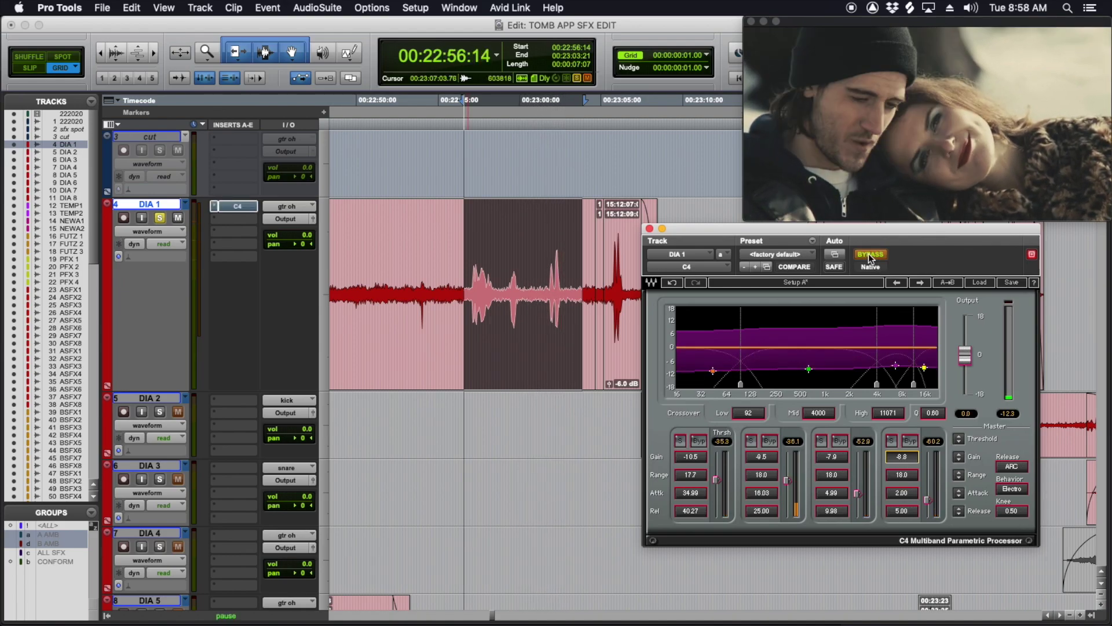
{"action": "key", "text": "space"}
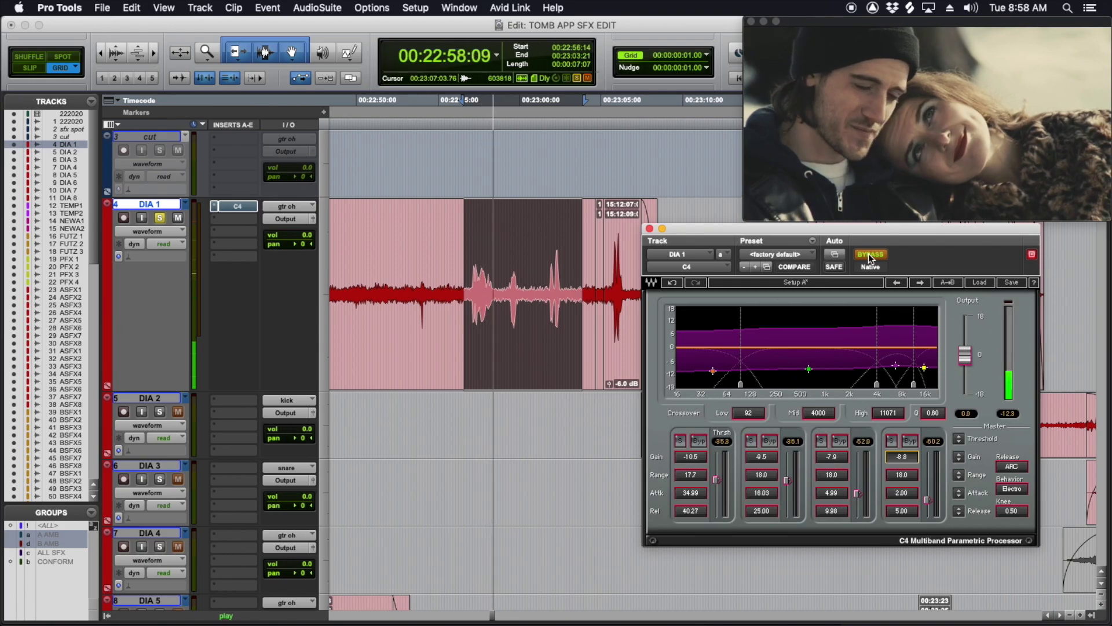
{"action": "left_click", "coordinate": [870, 255]}
{"action": "key", "text": "space"}
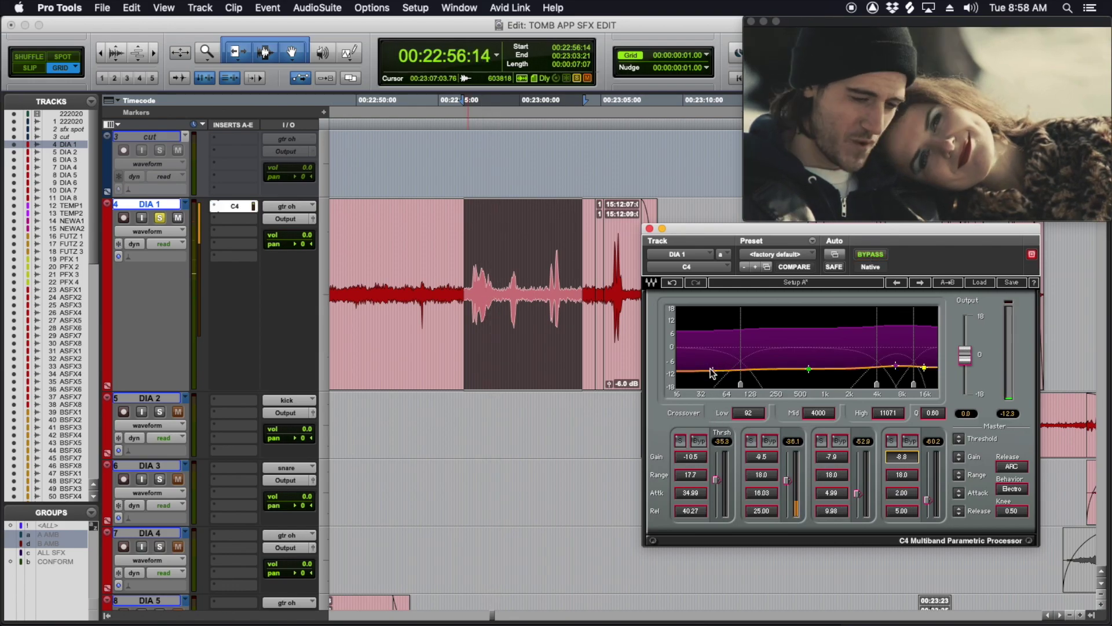
{"action": "key", "text": "Up"}
{"action": "key", "text": "Up"}
{"action": "key", "text": "Up"}
{"action": "key", "text": "Up"}
{"action": "key", "text": "Up"}
{"action": "key", "text": "Up"}
{"action": "key", "text": "Up"}
{"action": "key", "text": "Up"}
{"action": "key", "text": "Up"}
{"action": "key", "text": "Up"}
{"action": "key", "text": "Up"}
{"action": "key", "text": "Up"}
{"action": "key", "text": "Up"}
{"action": "left_click_drag", "start_coordinate": [762, 457], "coordinate": [904, 463]}
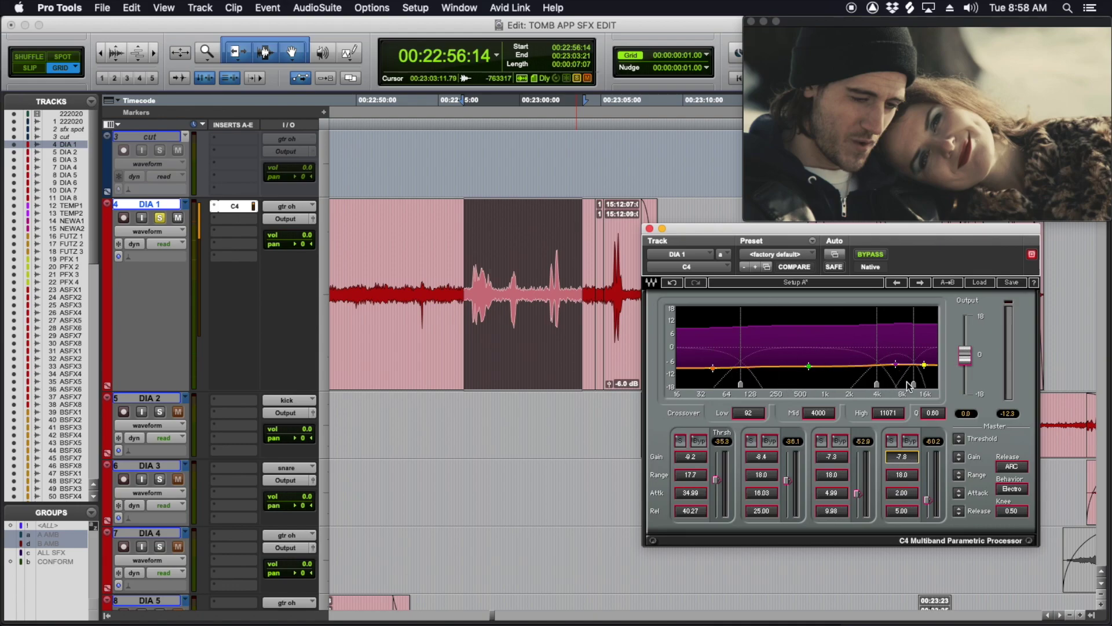
Move the mid crossover to about 1452 Hz and the high crossover to 7312 Hz
{"action": "left_click_drag", "start_coordinate": [877, 384], "coordinate": [841, 383]}
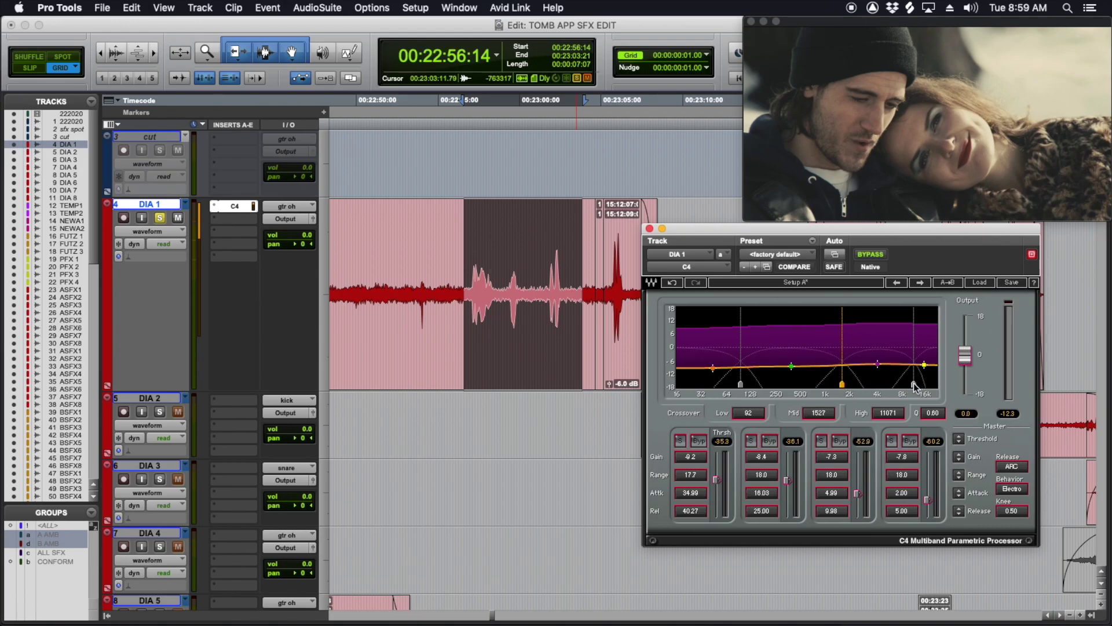
{"action": "left_click_drag", "start_coordinate": [874, 356], "coordinate": [899, 384]}
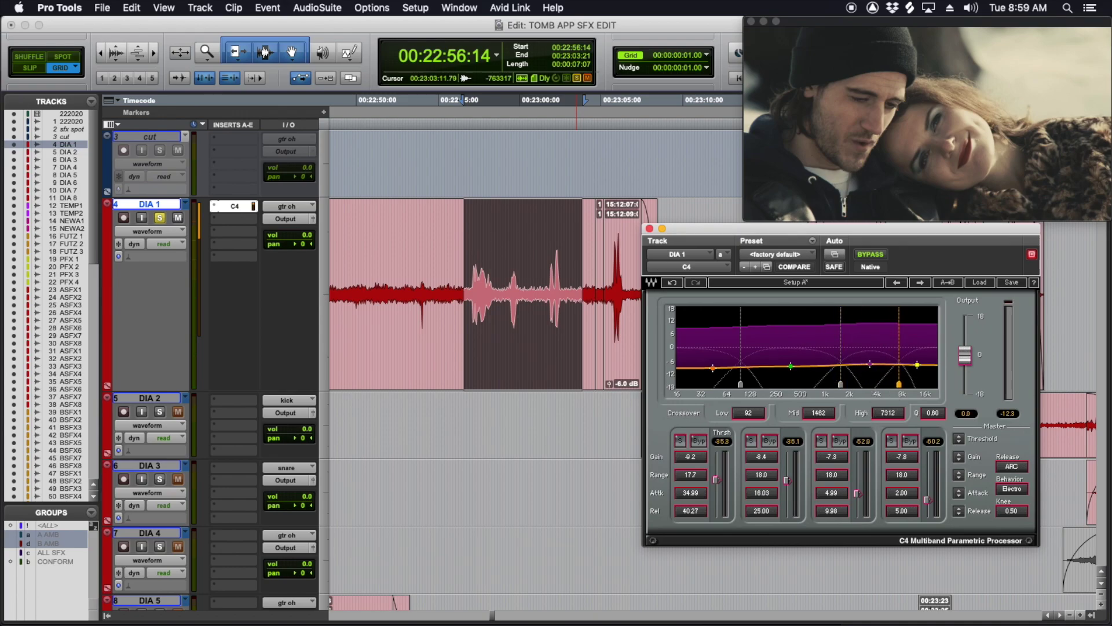
{"action": "left_click", "coordinate": [456, 274]}
{"action": "left_click_drag", "start_coordinate": [451, 272], "coordinate": [589, 267]}
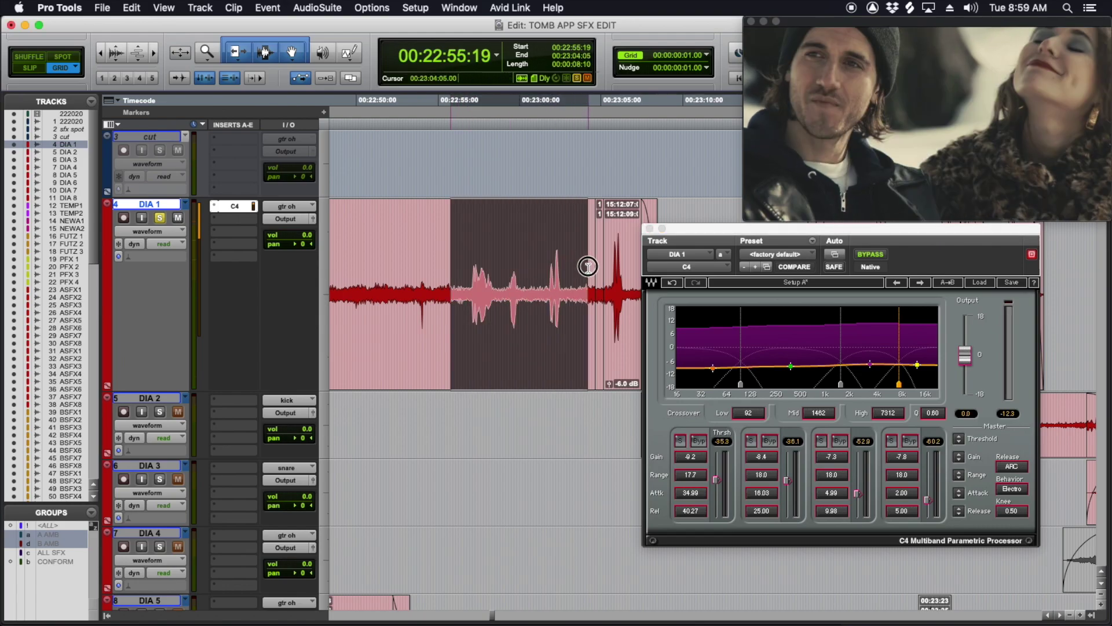
{"action": "left_click", "coordinate": [869, 256]}
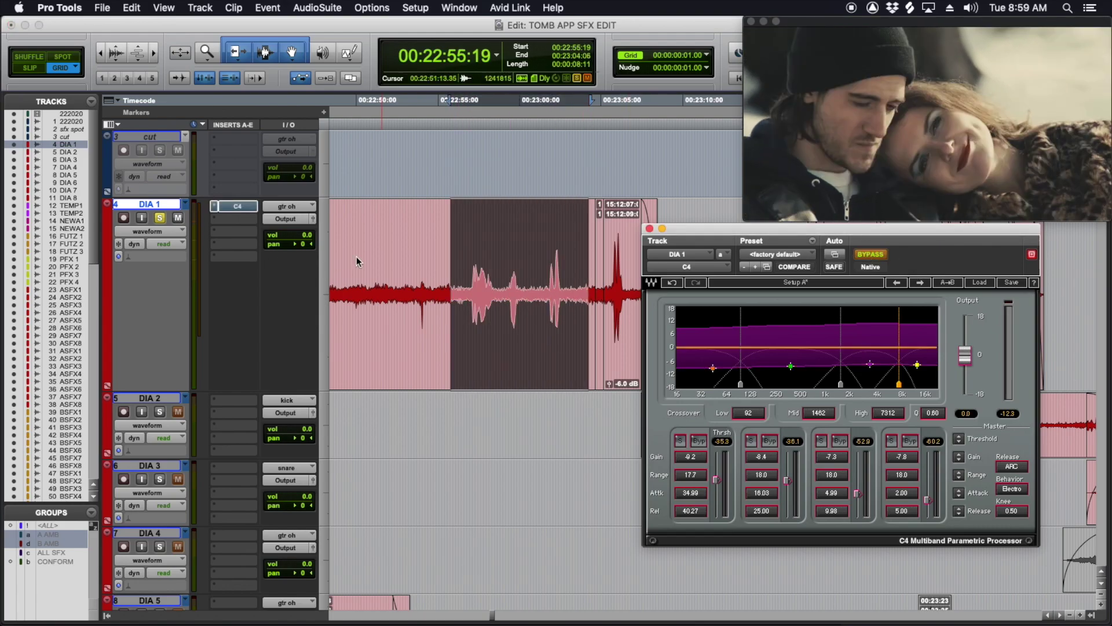
{"action": "left_click", "coordinate": [391, 254]}
{"action": "key", "text": "space"}
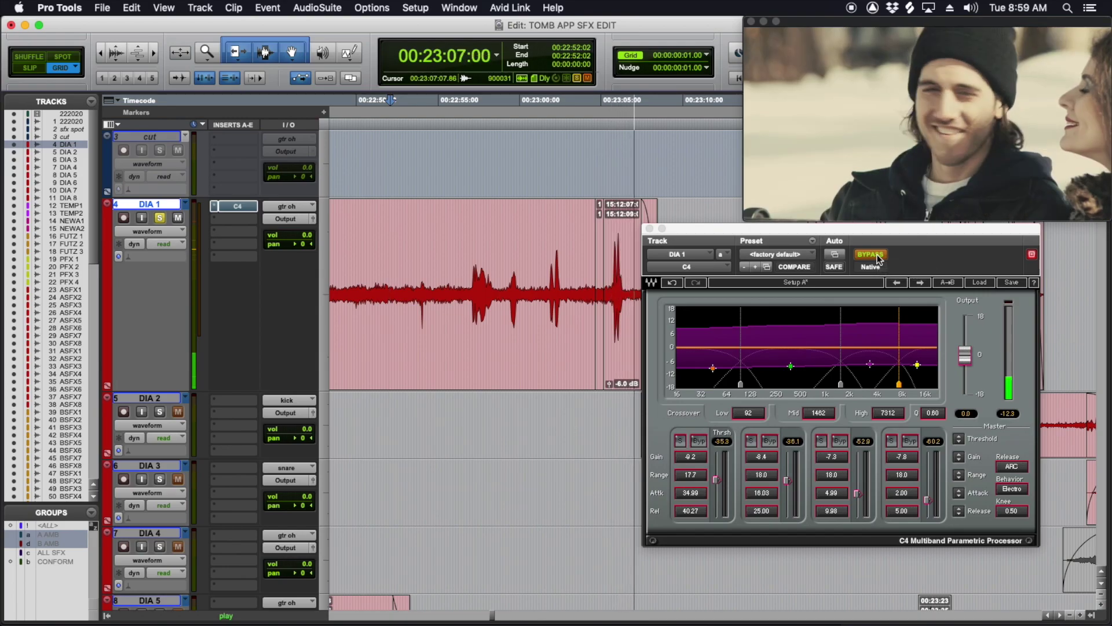
{"action": "key", "text": "space"}
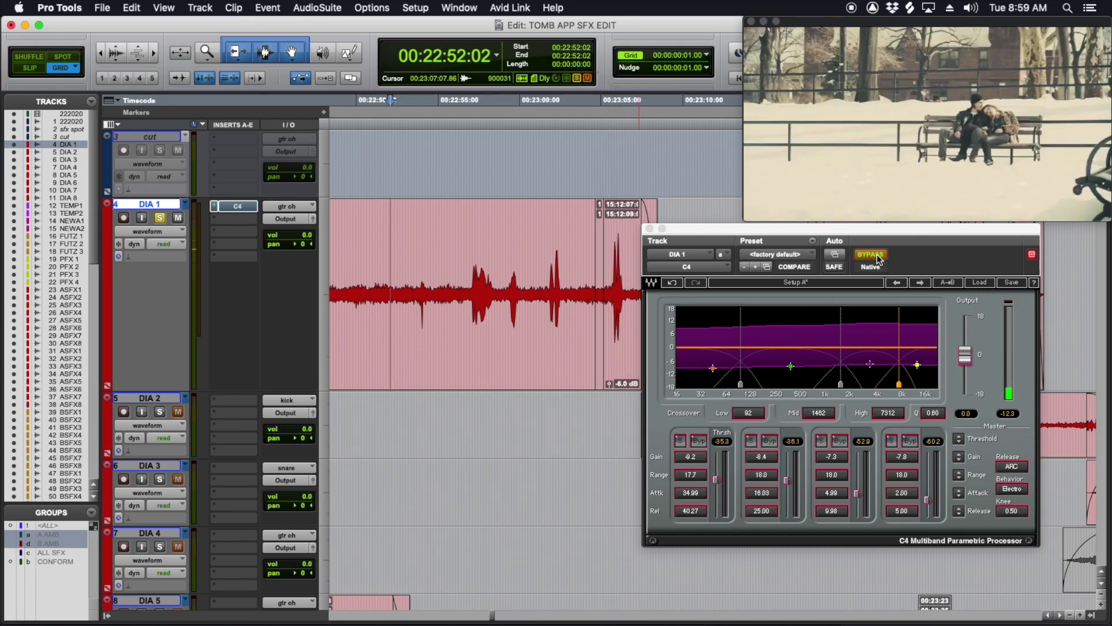
{"action": "left_click", "coordinate": [877, 256]}
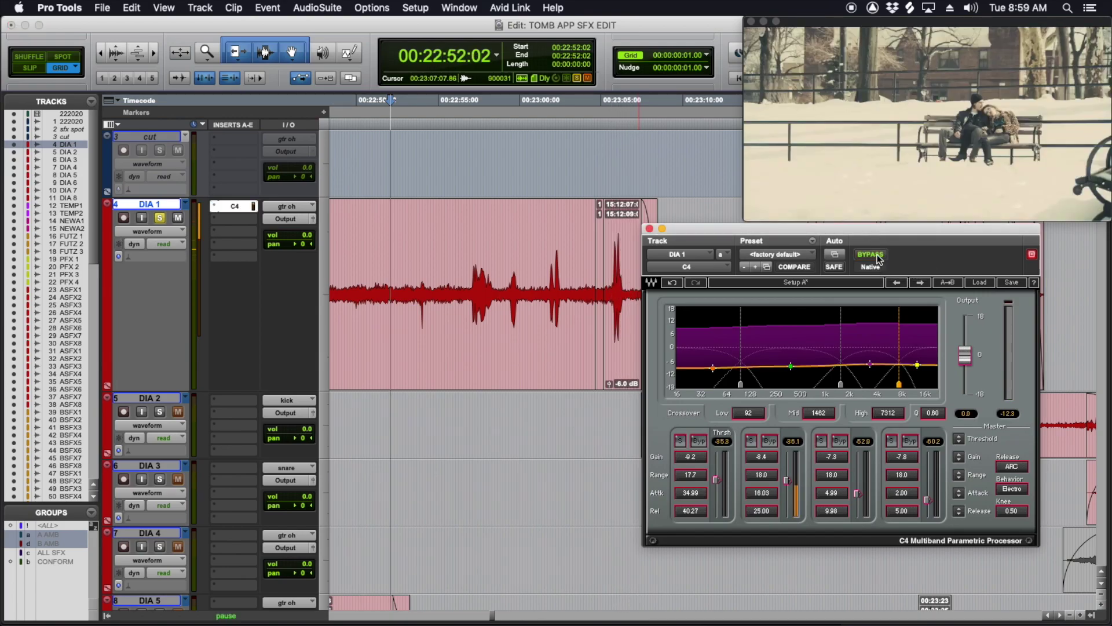
{"action": "key", "text": "space"}
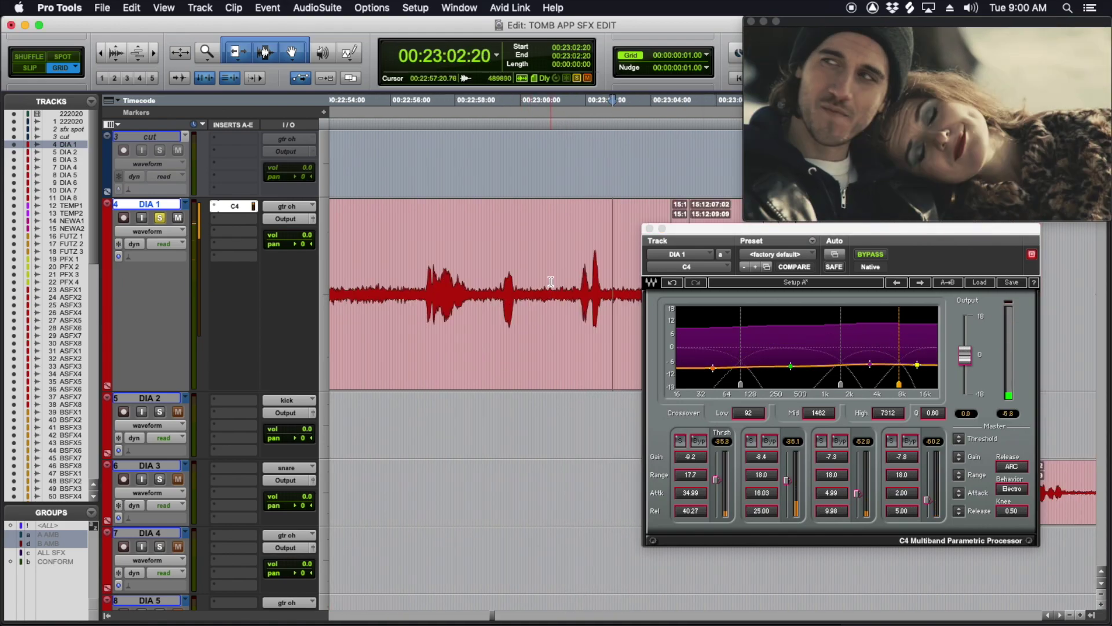
{"action": "scroll", "coordinate": [550, 282], "scroll_direction": "right", "scroll_amount": 3}
{"action": "left_click_drag", "start_coordinate": [429, 281], "coordinate": [538, 278]}
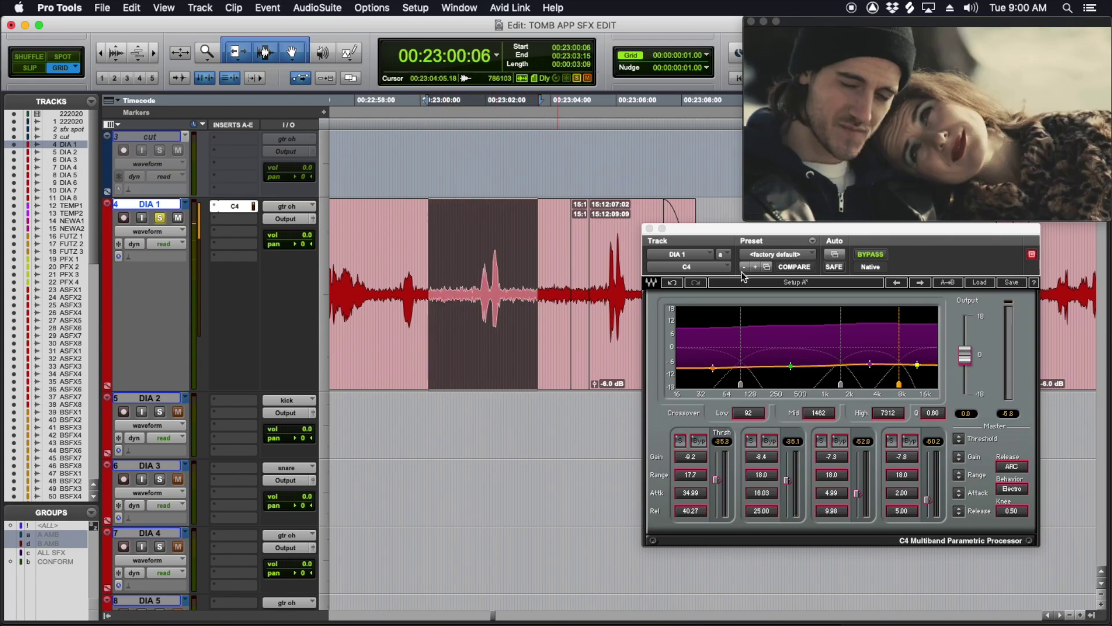
{"action": "left_click", "coordinate": [870, 254]}
{"action": "key", "text": "space"}
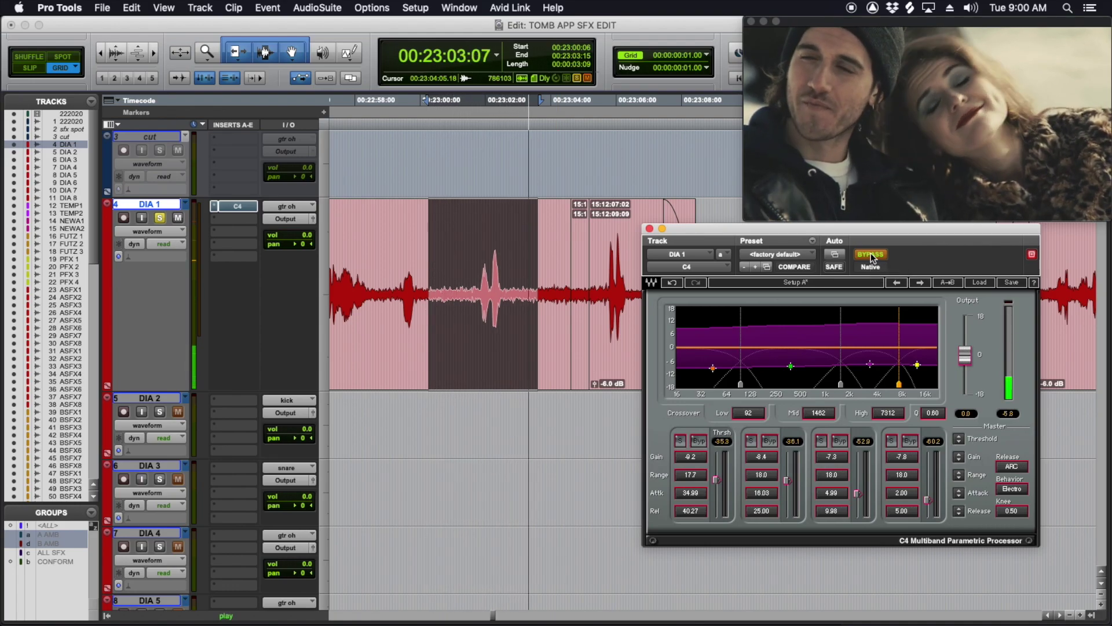
{"action": "left_click", "coordinate": [870, 254]}
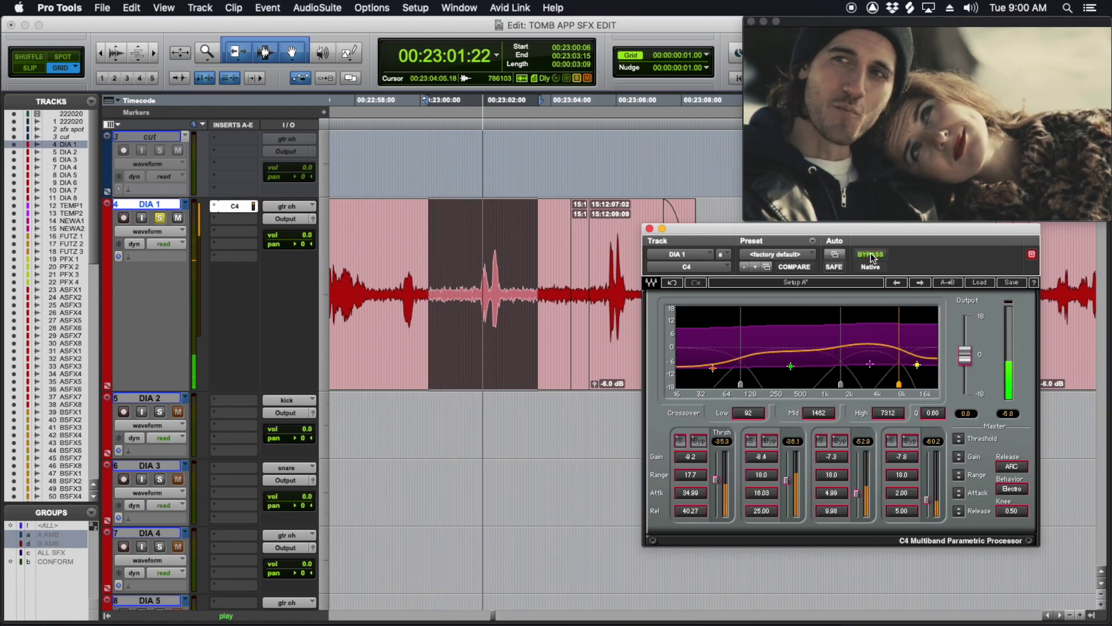
{"action": "left_click", "coordinate": [870, 254]}
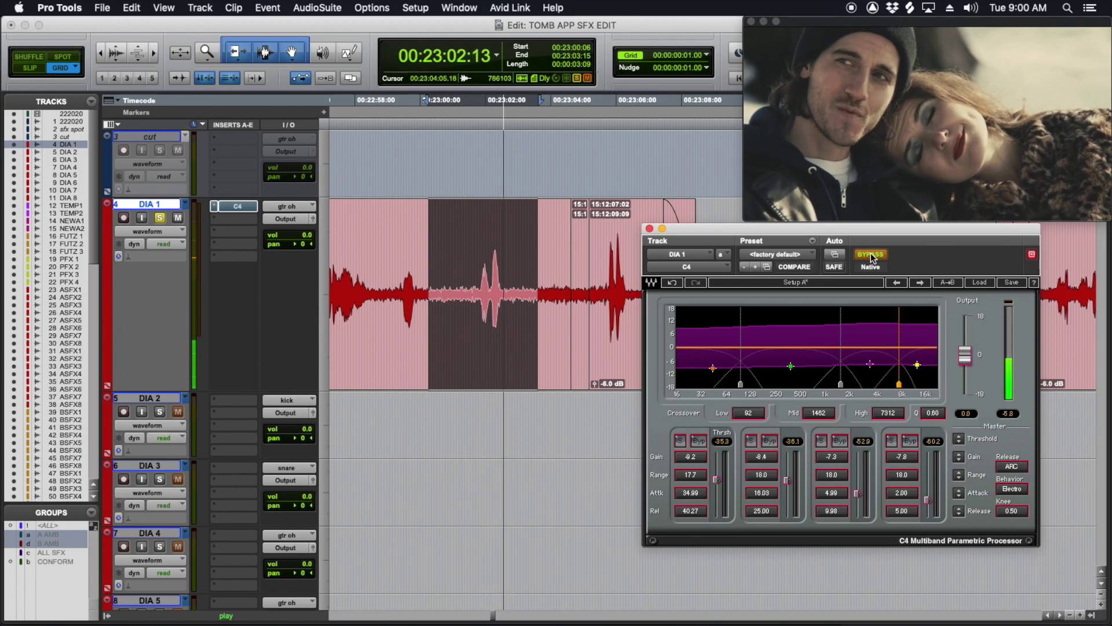
{"action": "left_click", "coordinate": [870, 254]}
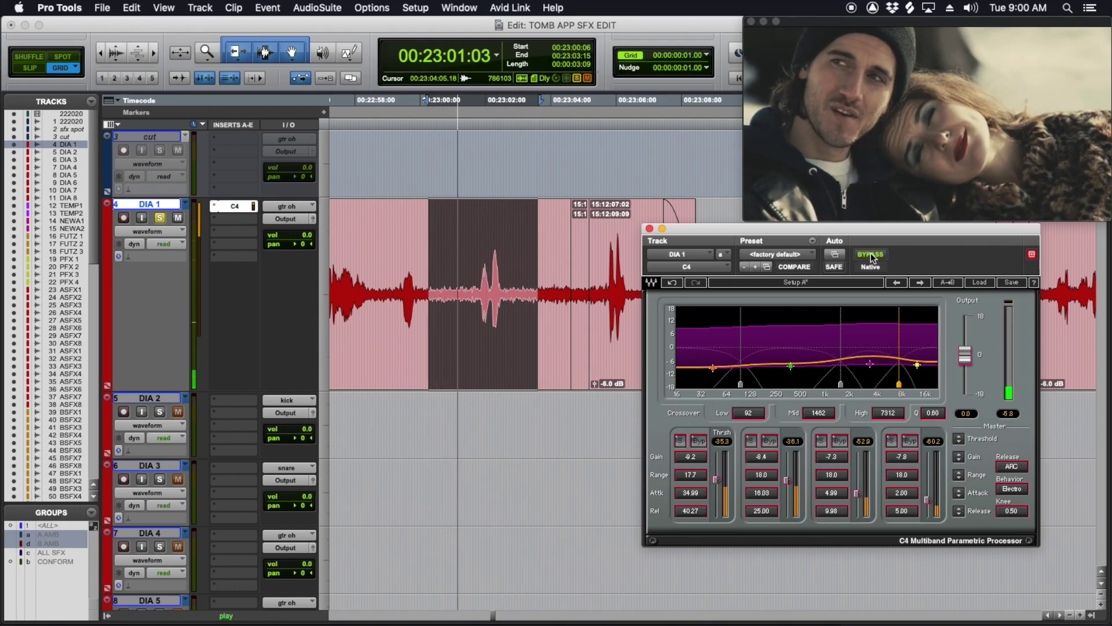
{"action": "left_click", "coordinate": [481, 269]}
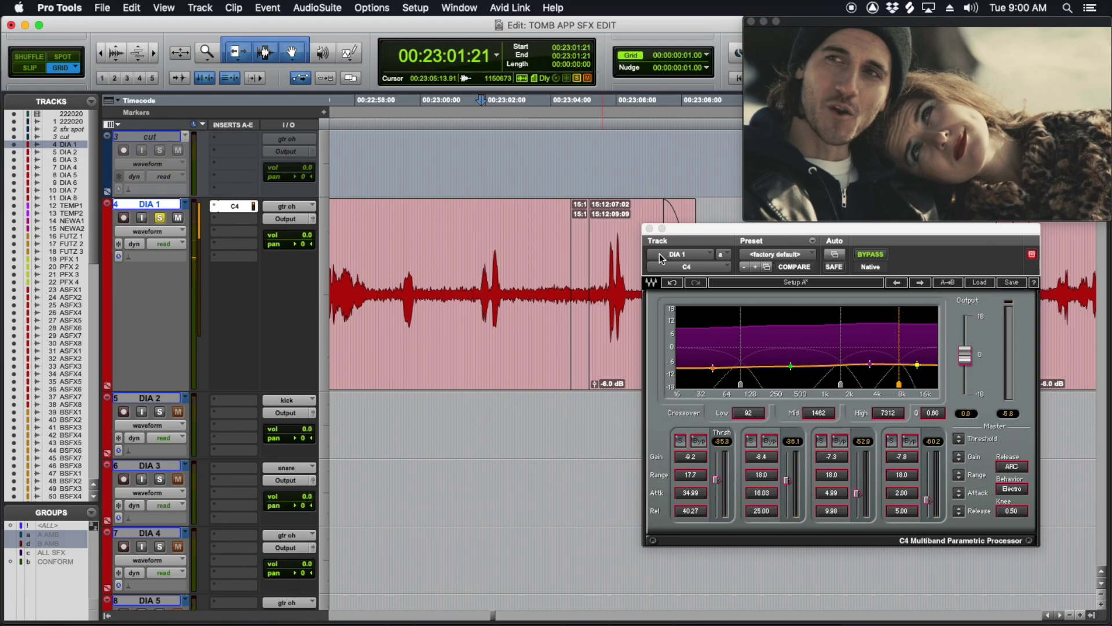